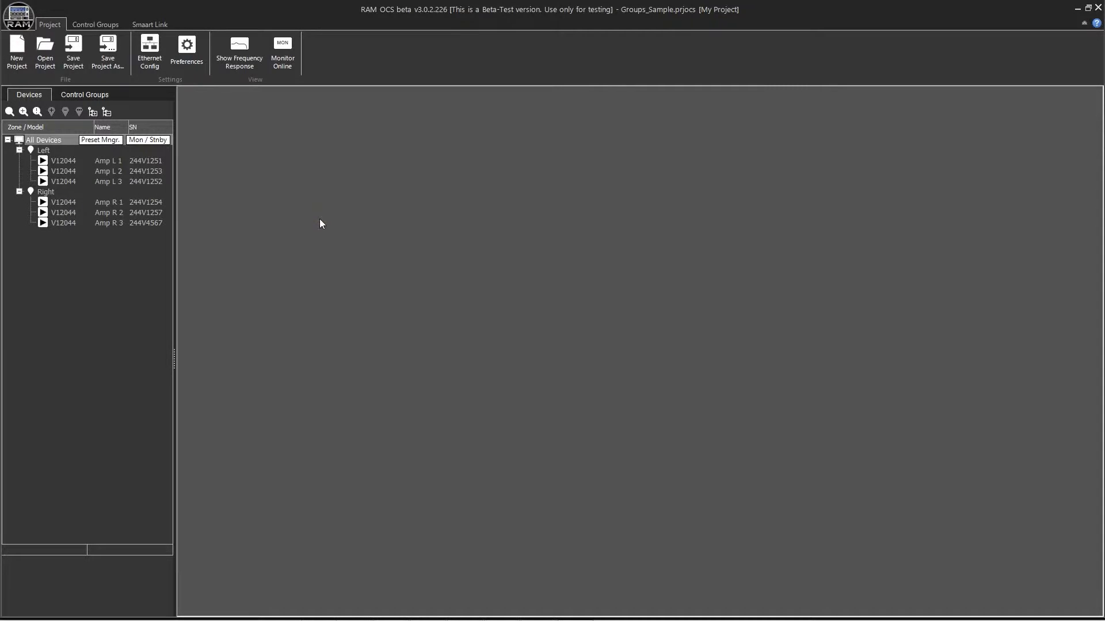
- Open the gain control of the Low folder under Right in the control groups and raise its gain to 3.8 dB
{"action": "left_click", "coordinate": [91, 94]}
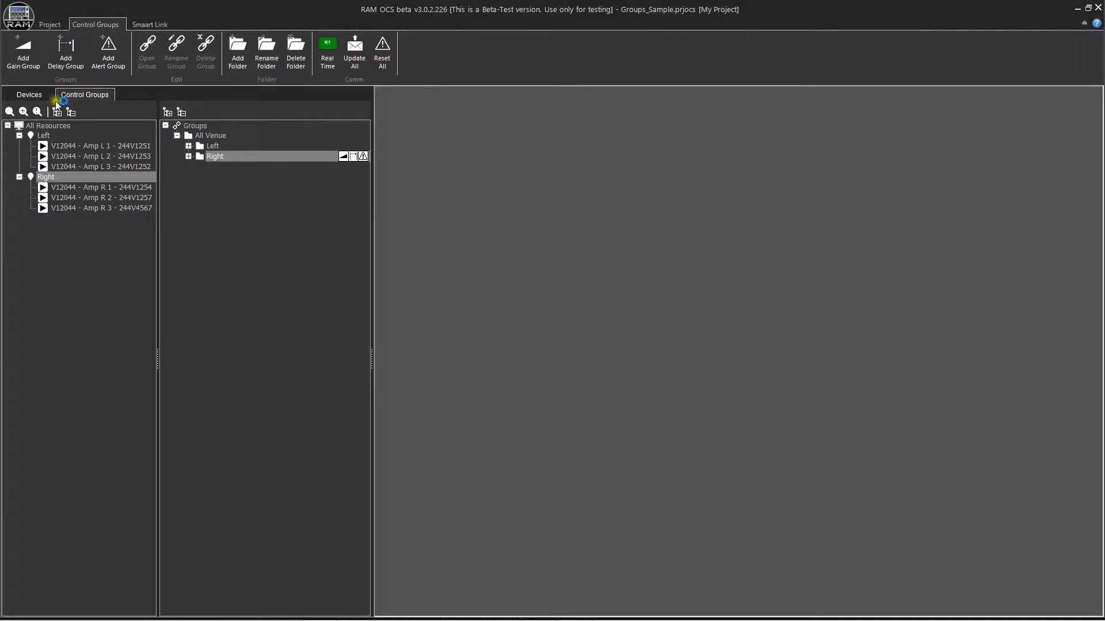
{"action": "left_click", "coordinate": [188, 156]}
{"action": "left_click", "coordinate": [199, 166]}
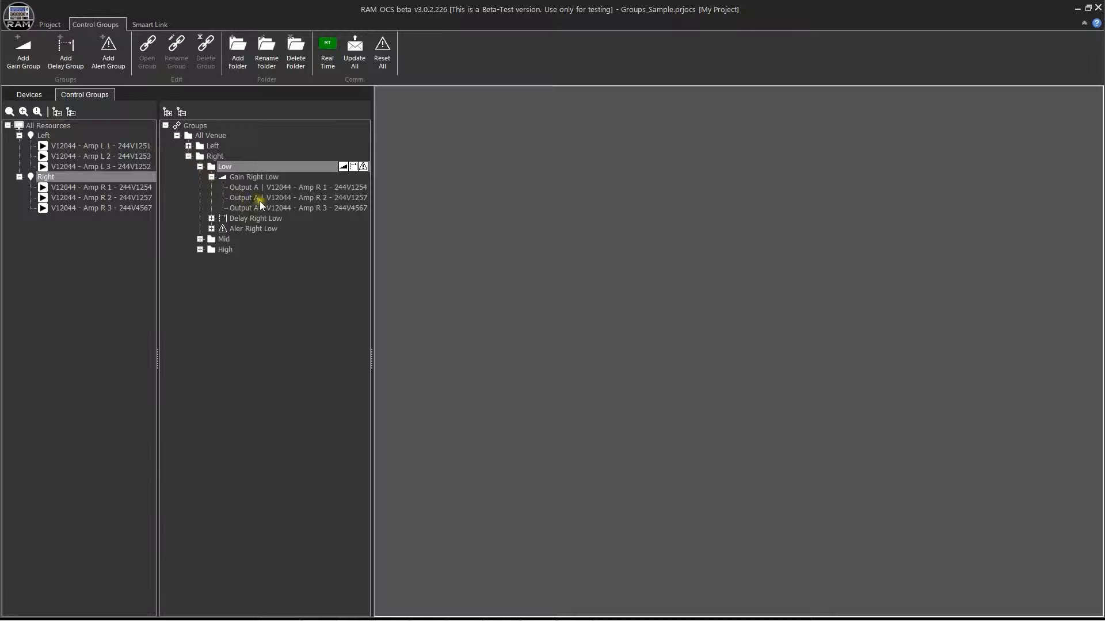
{"action": "left_click", "coordinate": [343, 167]}
{"action": "scroll", "coordinate": [490, 242], "scroll_direction": "up", "scroll_amount": 5}
{"action": "scroll", "coordinate": [490, 248], "scroll_direction": "up", "scroll_amount": 5}
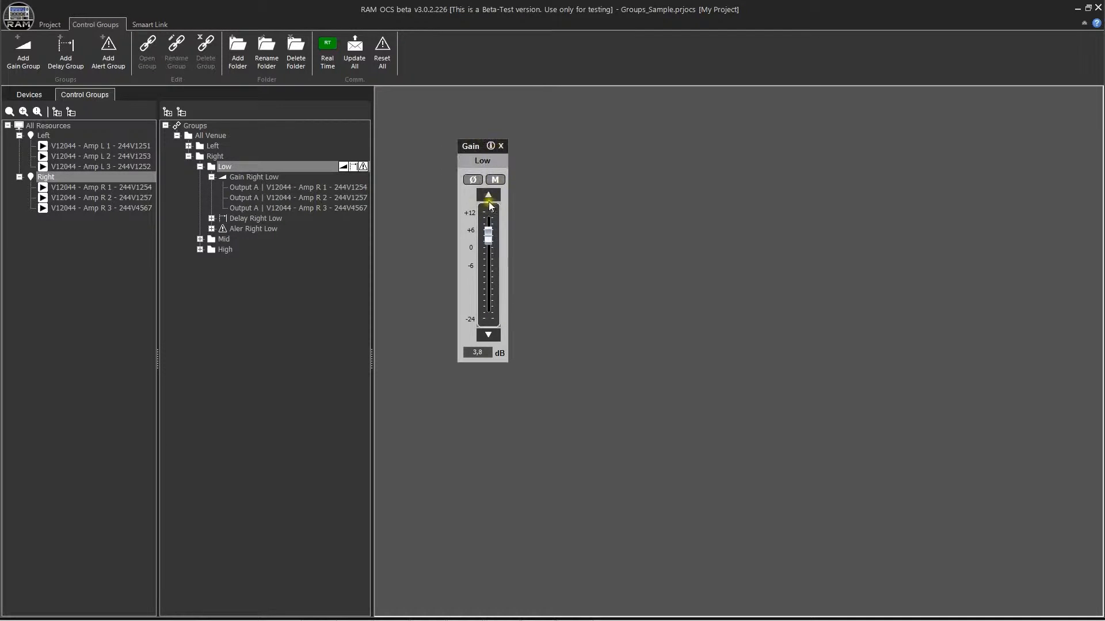
- Set the Right Low folder's delay to about 20.31 ms and open its Monitor/Standby control
{"action": "left_click", "coordinate": [354, 167]}
{"action": "left_click_drag", "start_coordinate": [532, 292], "coordinate": [530, 290]}
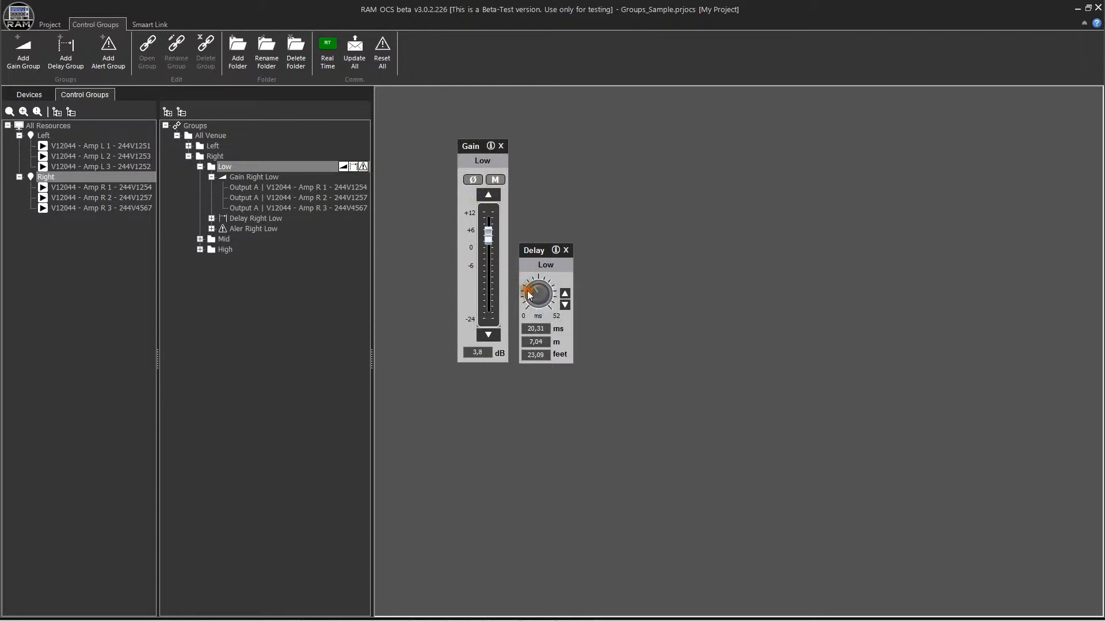
{"action": "left_click", "coordinate": [364, 168]}
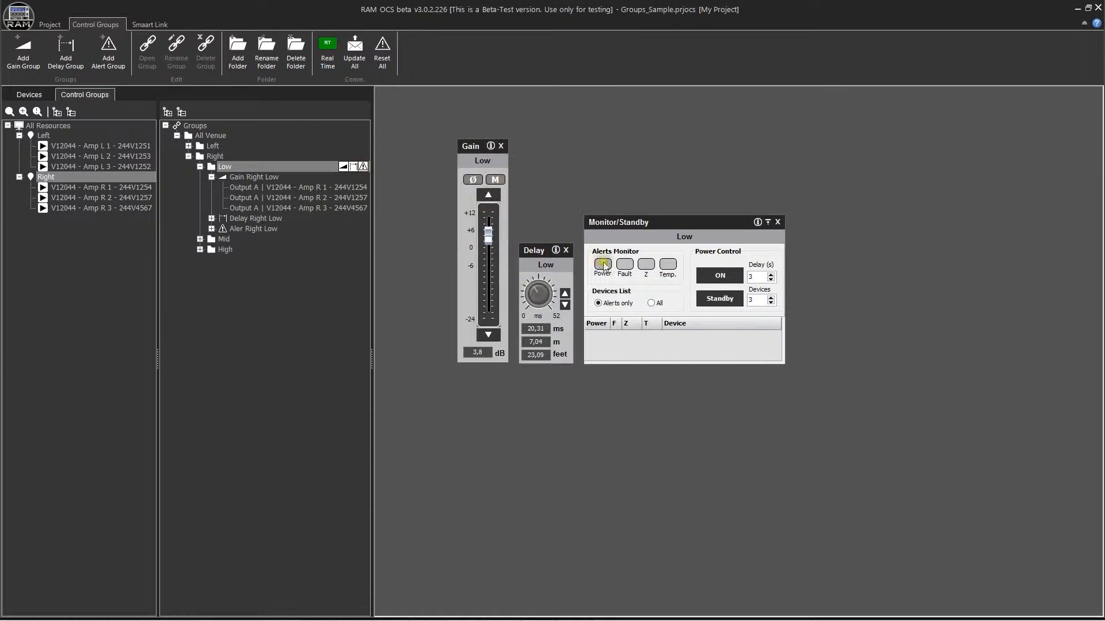
- Close the Right Low monitor, delay and gain controls and collapse the Right folder
{"action": "left_click", "coordinate": [780, 222]}
{"action": "left_click", "coordinate": [566, 250]}
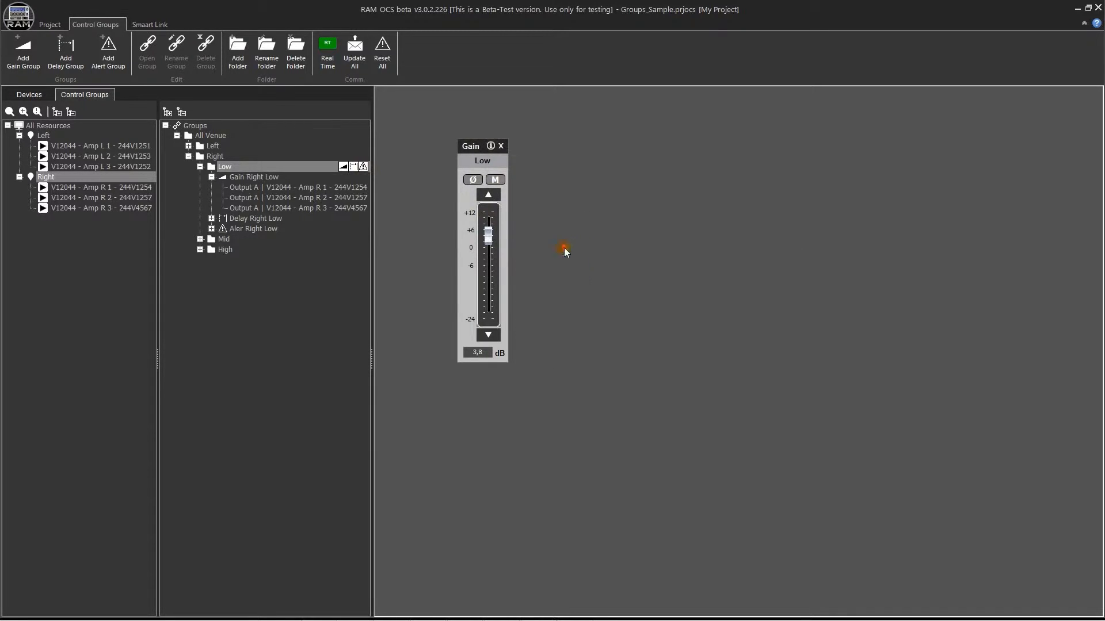
{"action": "left_click", "coordinate": [500, 146]}
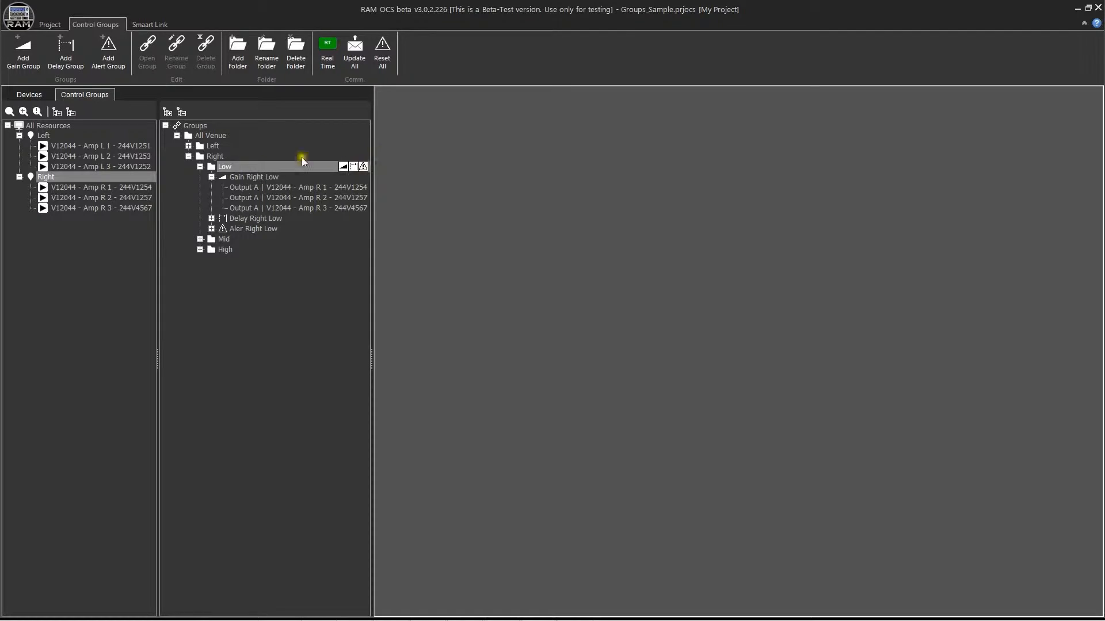
{"action": "left_click", "coordinate": [188, 157]}
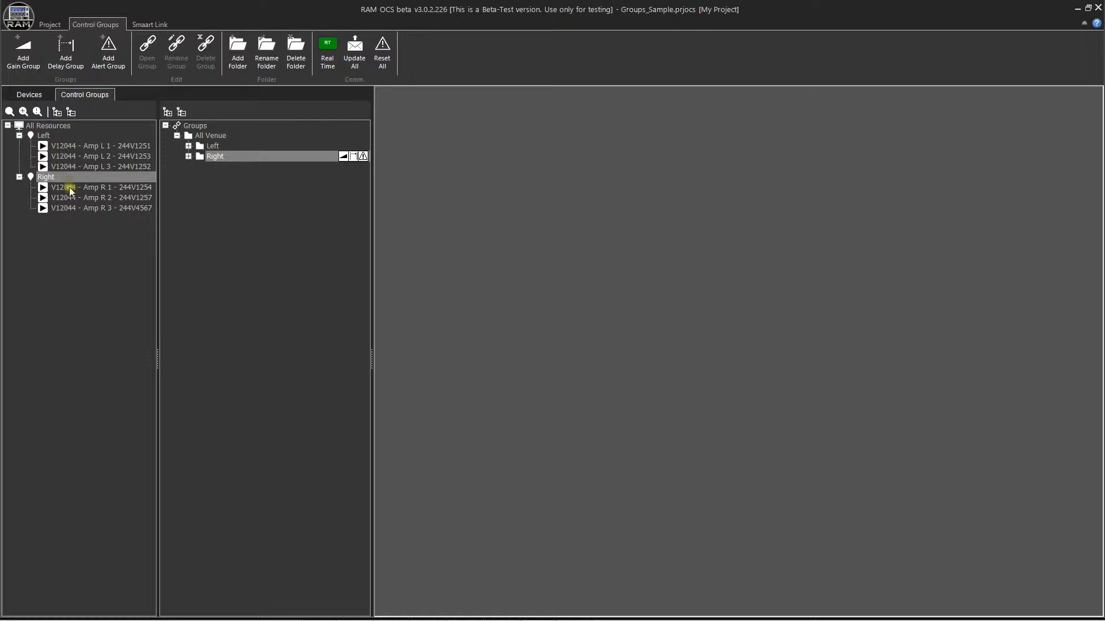
- Expand the Left and Right folders and examine the outputs assigned in Left's Low, Mid and High gain groups
{"action": "left_click", "coordinate": [188, 146]}
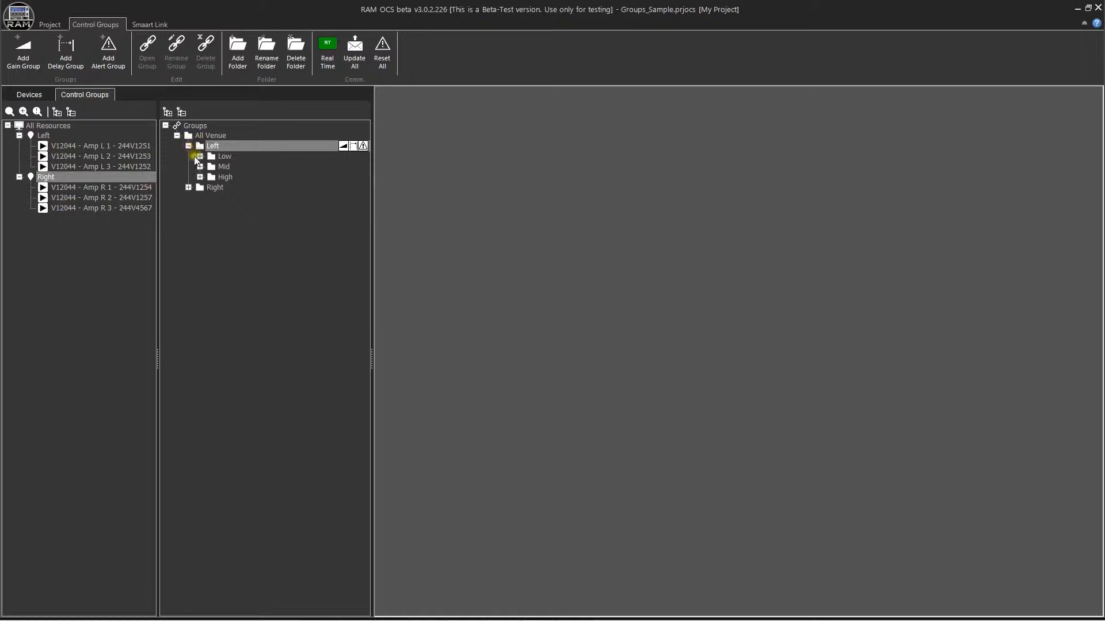
{"action": "left_click", "coordinate": [189, 188]}
{"action": "left_click", "coordinate": [198, 198]}
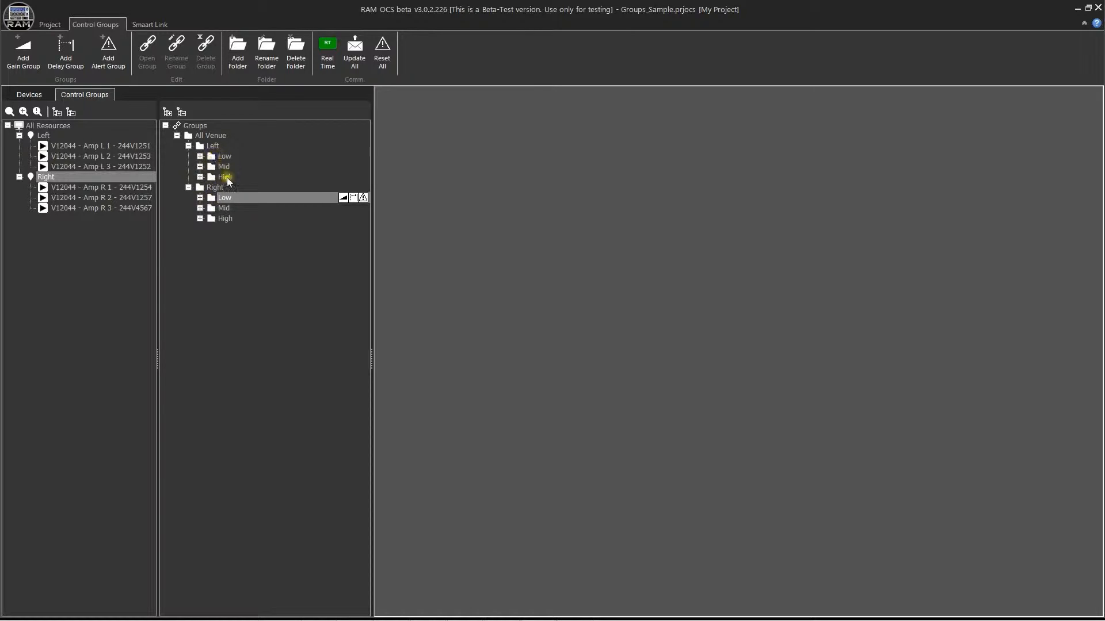
{"action": "left_click", "coordinate": [200, 156]}
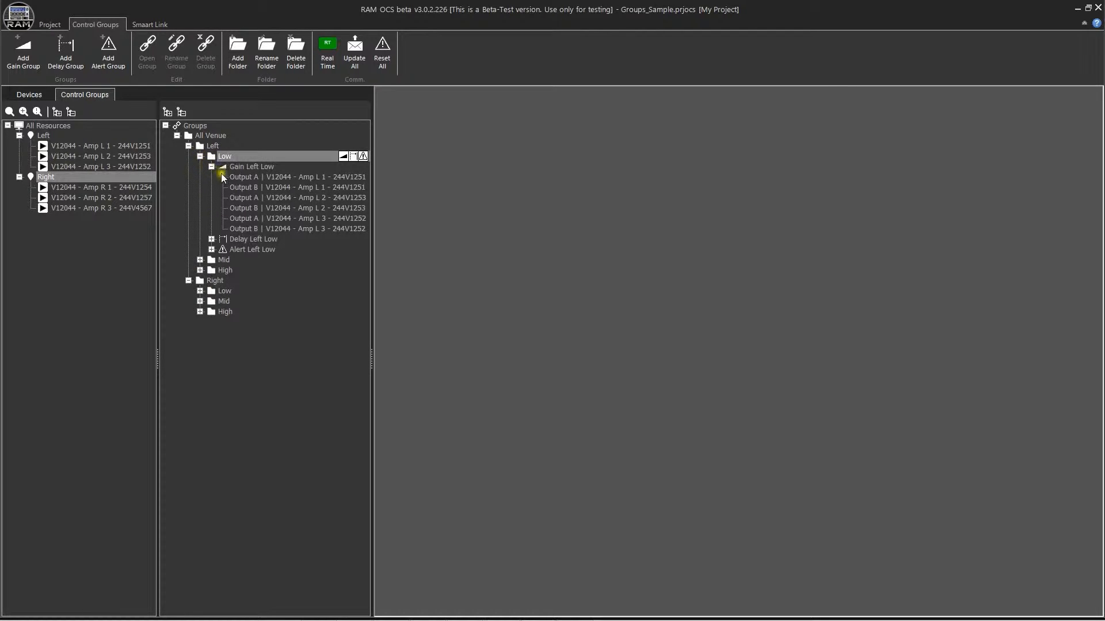
{"action": "left_click", "coordinate": [200, 260]}
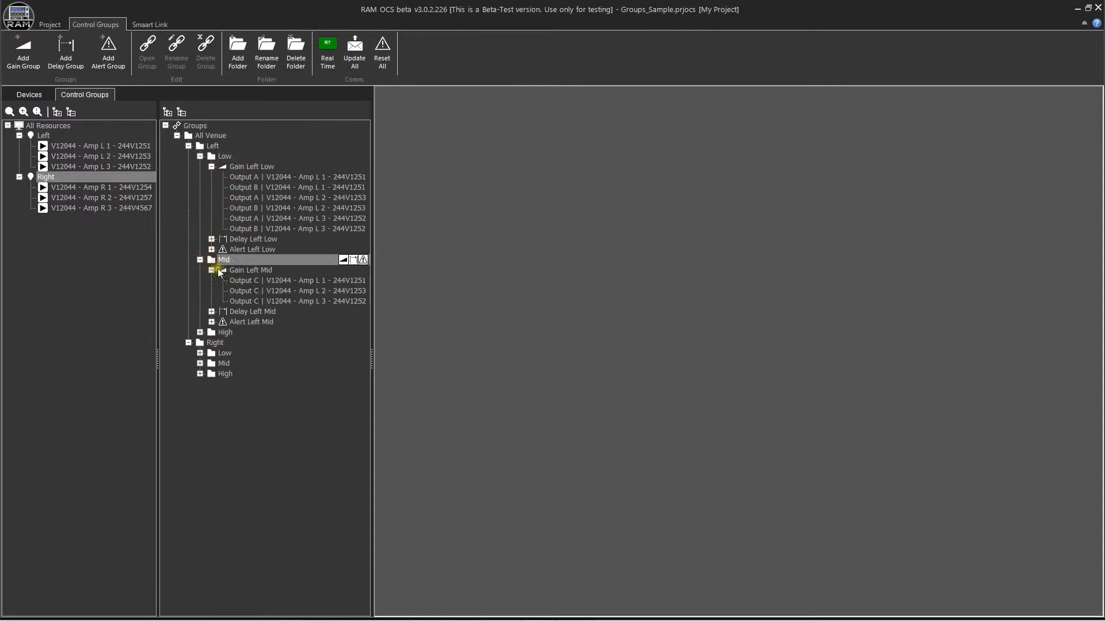
{"action": "left_click", "coordinate": [199, 332]}
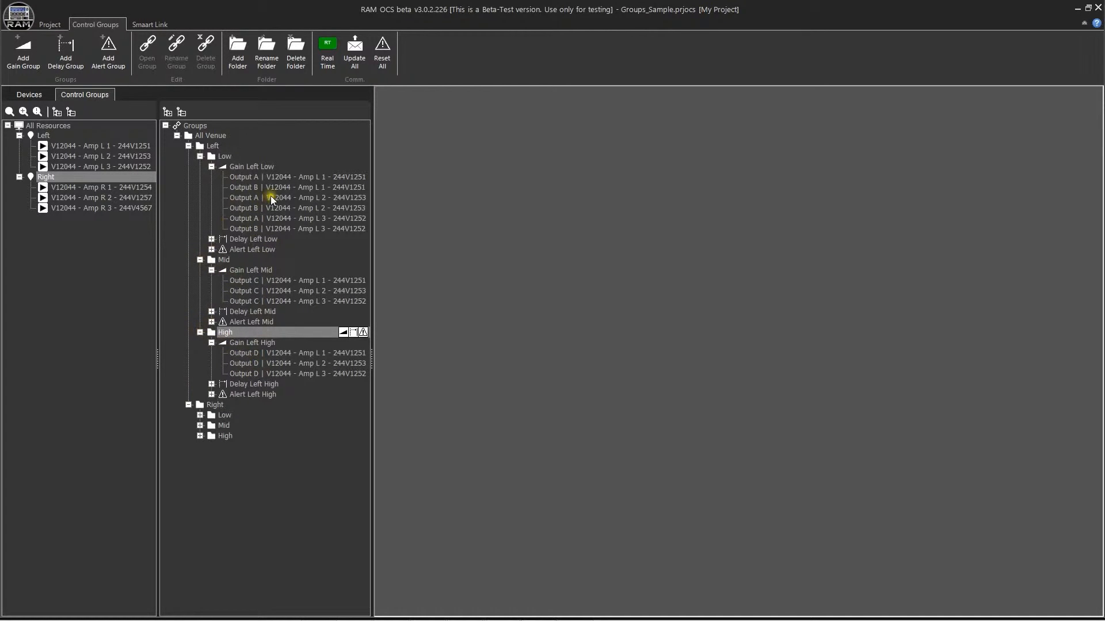
- Open the gain, delay and Monitor/Standby controls of the Left Low folder and raise its gain to 3.0 dB
{"action": "left_click", "coordinate": [260, 157]}
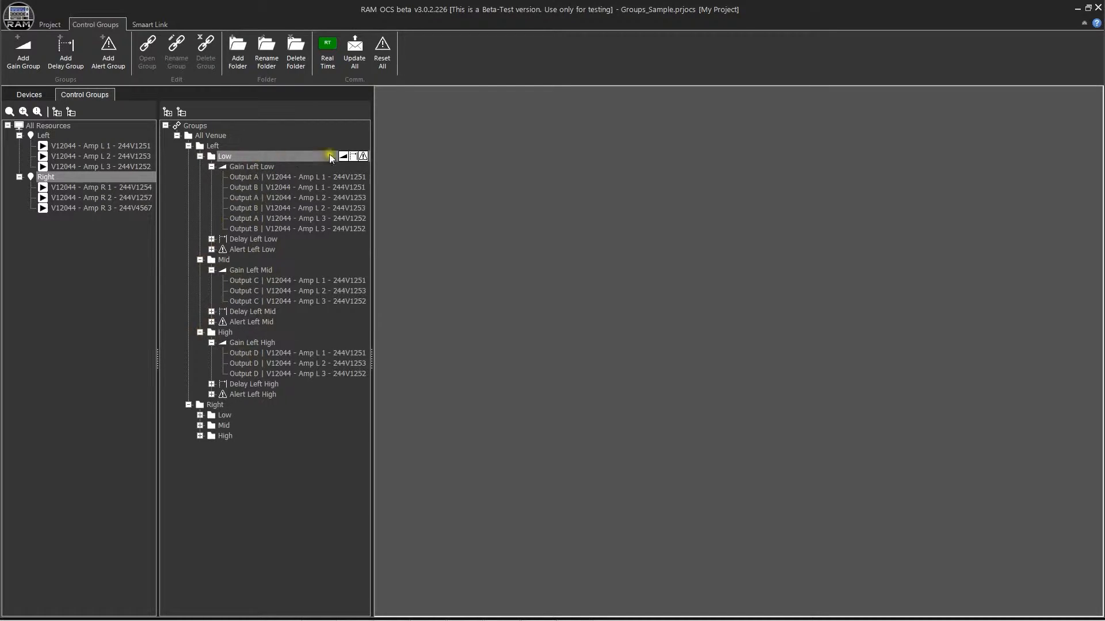
{"action": "left_click", "coordinate": [343, 156]}
{"action": "left_click", "coordinate": [354, 157]}
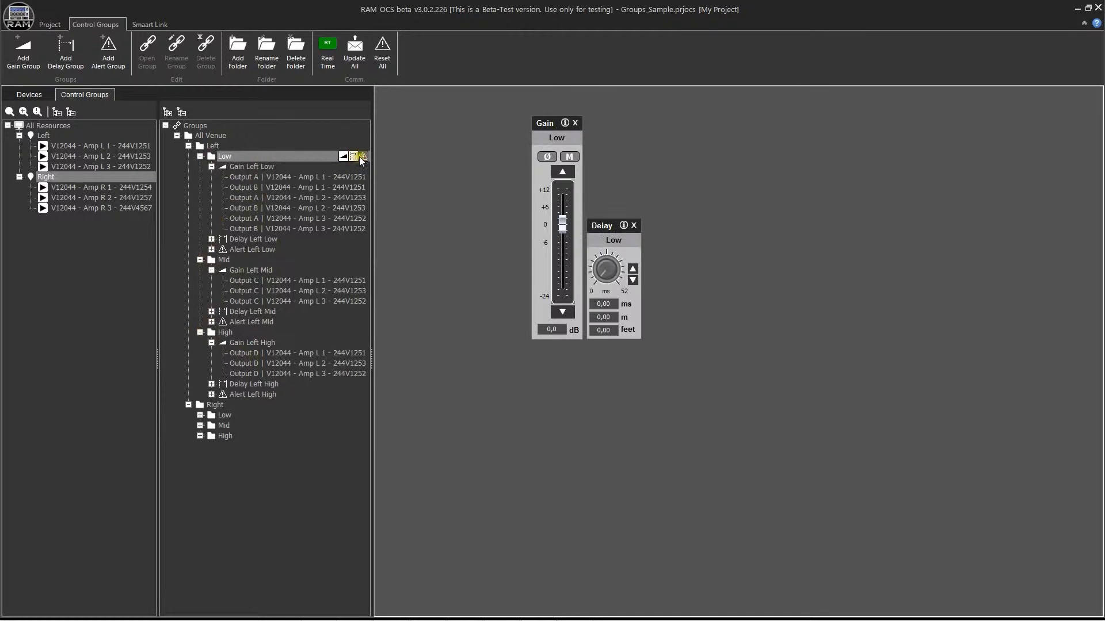
{"action": "left_click", "coordinate": [363, 156]}
{"action": "left_click_drag", "start_coordinate": [562, 225], "coordinate": [562, 212]}
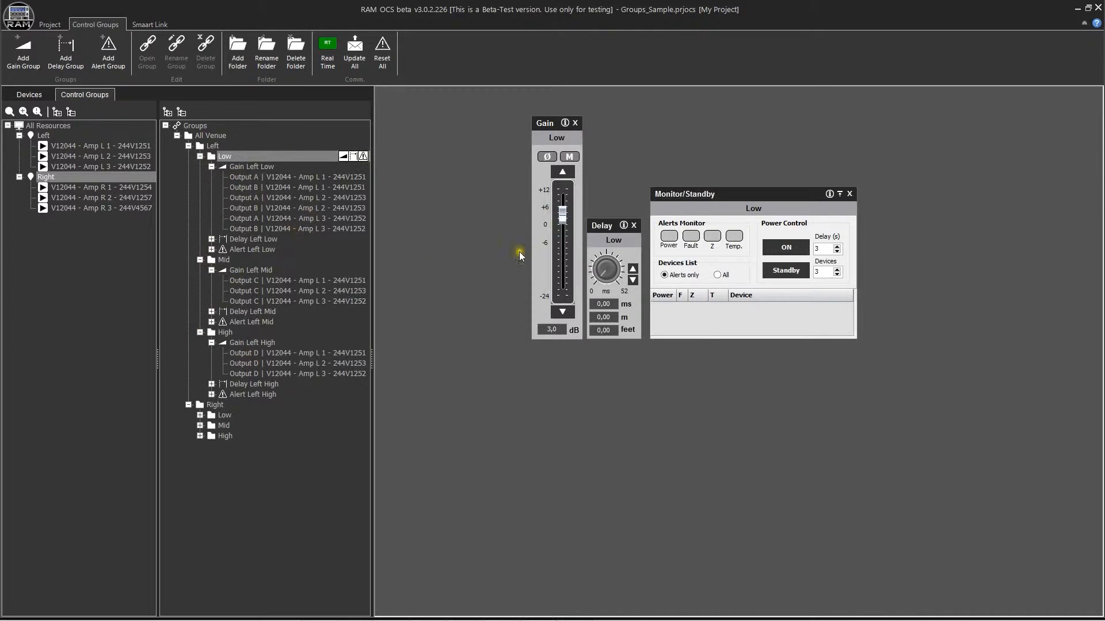
- Open the gain and delay controls of the Left Mid folder, raise its gain slightly and adjust its delay
{"action": "left_click", "coordinate": [237, 260]}
{"action": "left_click", "coordinate": [342, 259]}
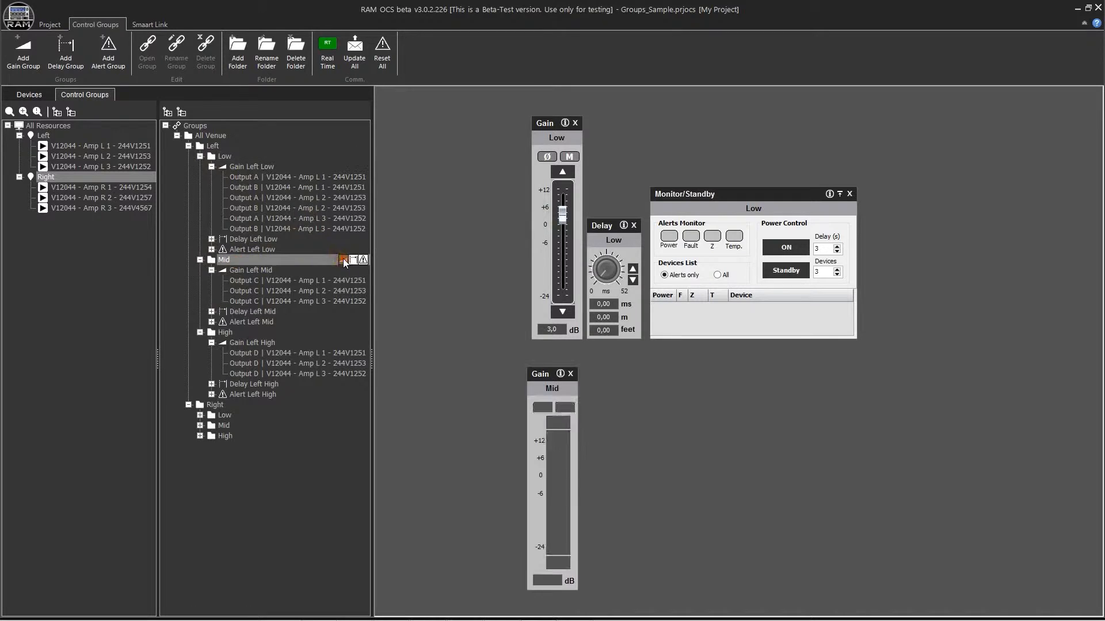
{"action": "left_click", "coordinate": [353, 261]}
{"action": "left_click_drag", "start_coordinate": [557, 467], "coordinate": [558, 460]}
{"action": "left_click_drag", "start_coordinate": [602, 519], "coordinate": [599, 516]}
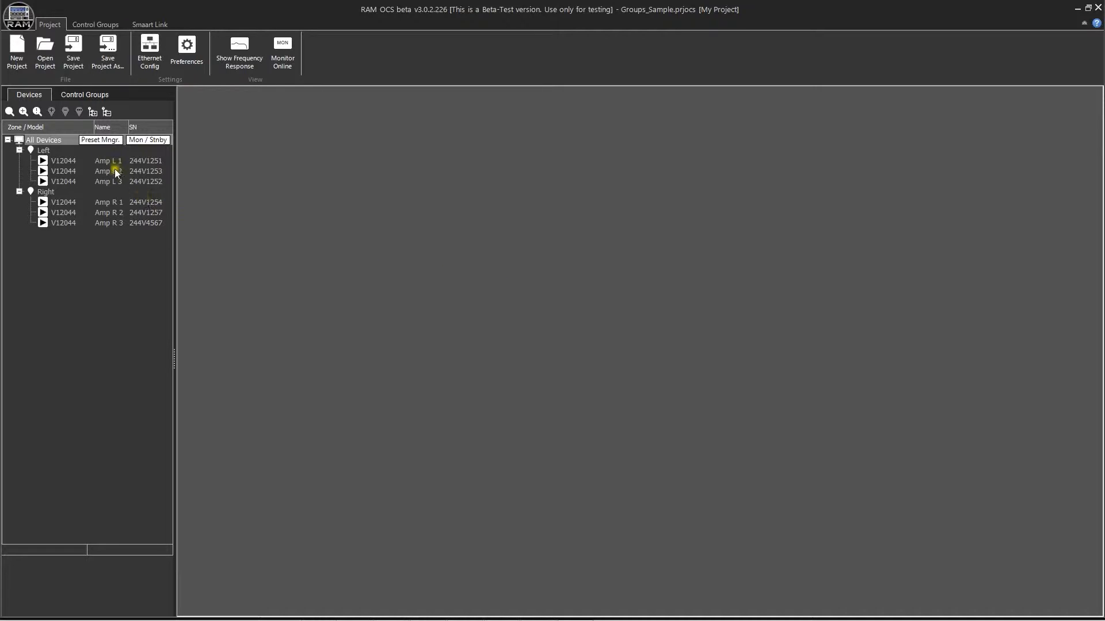
- Add a folder named All Venue at the root of the empty control groups tree
{"action": "left_click", "coordinate": [88, 94]}
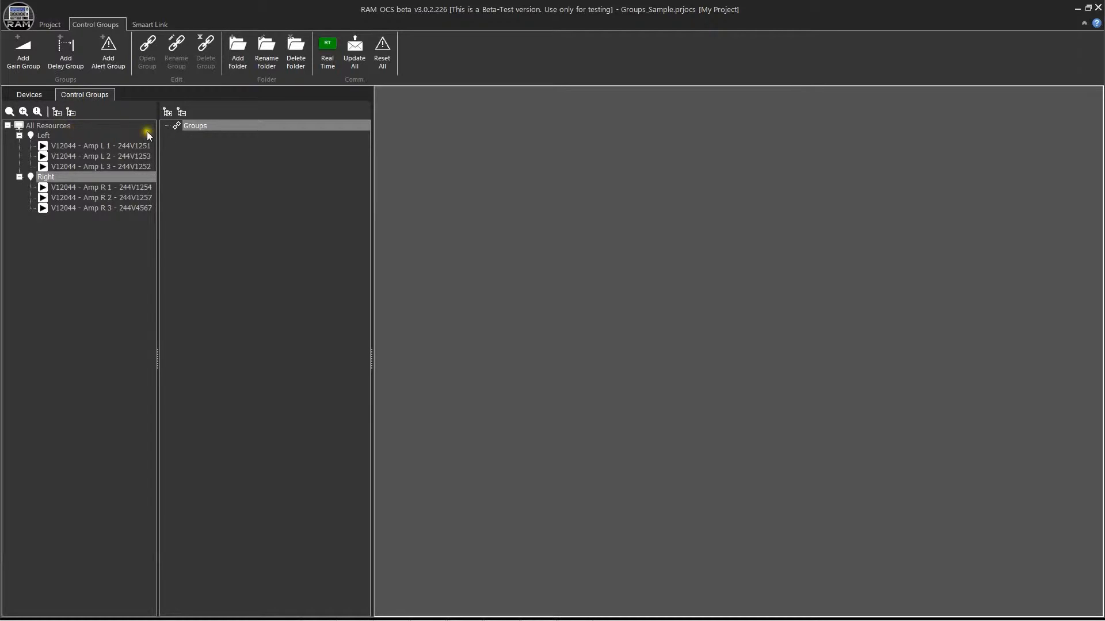
{"action": "mouse_move", "coordinate": [190, 129]}
{"action": "left_mouse_down"}
{"action": "mouse_move", "coordinate": [207, 141]}
{"action": "mouse_move", "coordinate": [194, 131]}
{"action": "left_mouse_up"}
{"action": "left_click", "coordinate": [238, 46]}
{"action": "type", "text": "All Venue"}
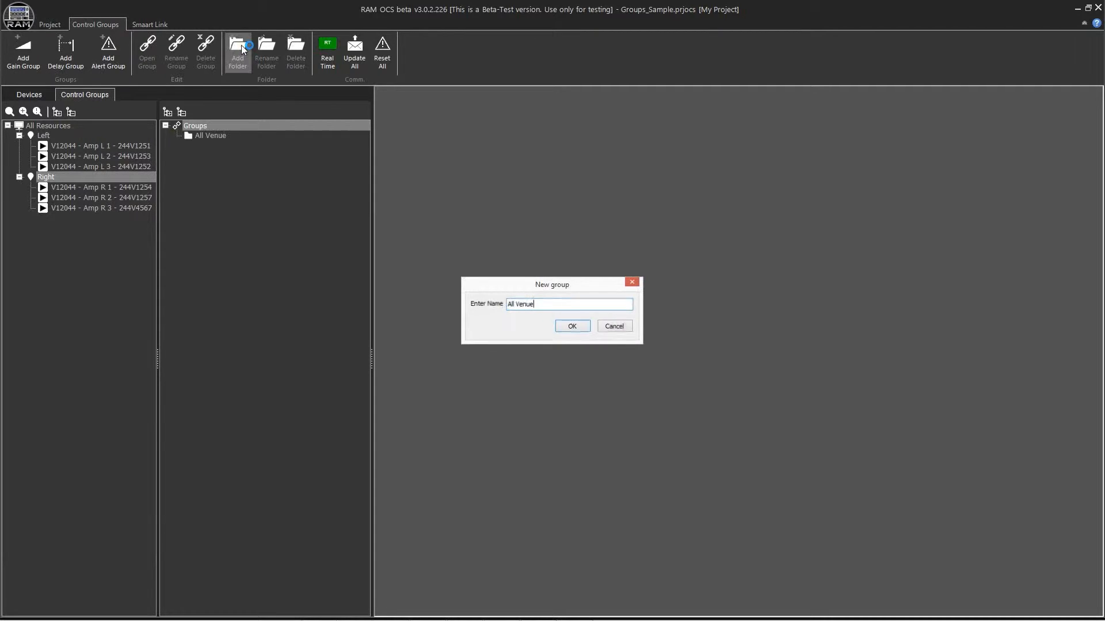
{"action": "key", "text": "Return"}
- Add two subfolders named Left and Right inside the All Venue folder
{"action": "left_click", "coordinate": [219, 136]}
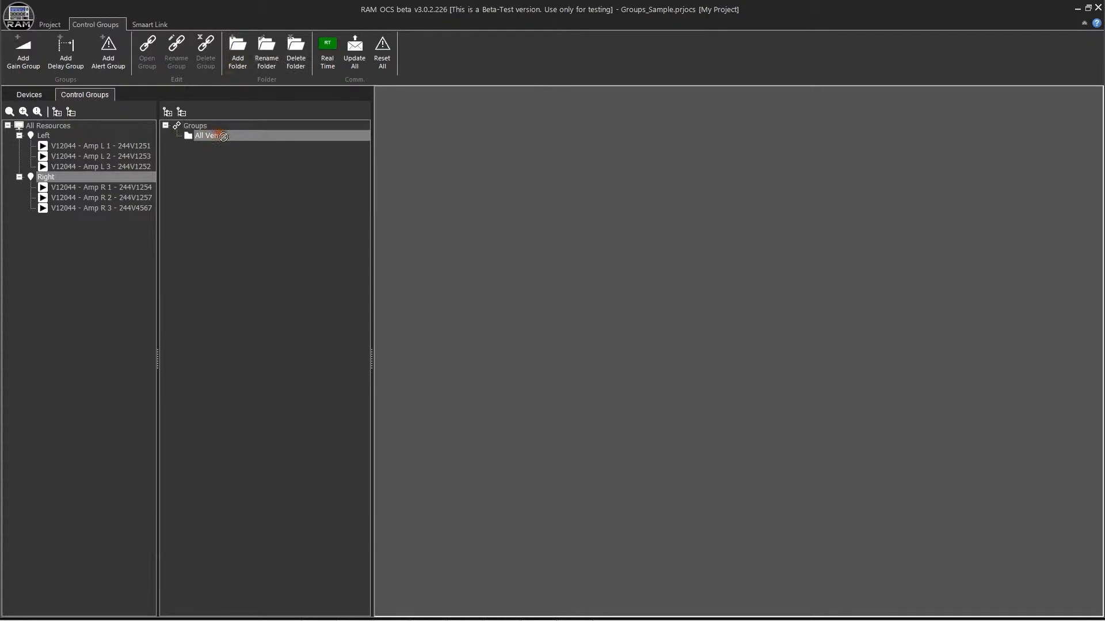
{"action": "left_click", "coordinate": [239, 52]}
{"action": "type", "text": "Left"}
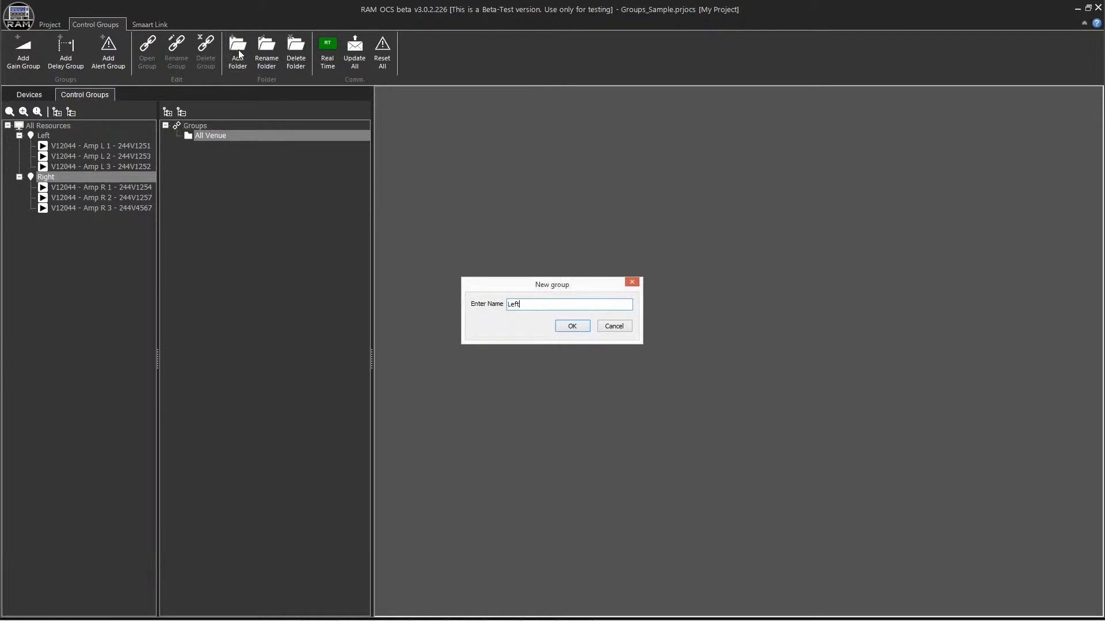
{"action": "key", "text": "Return"}
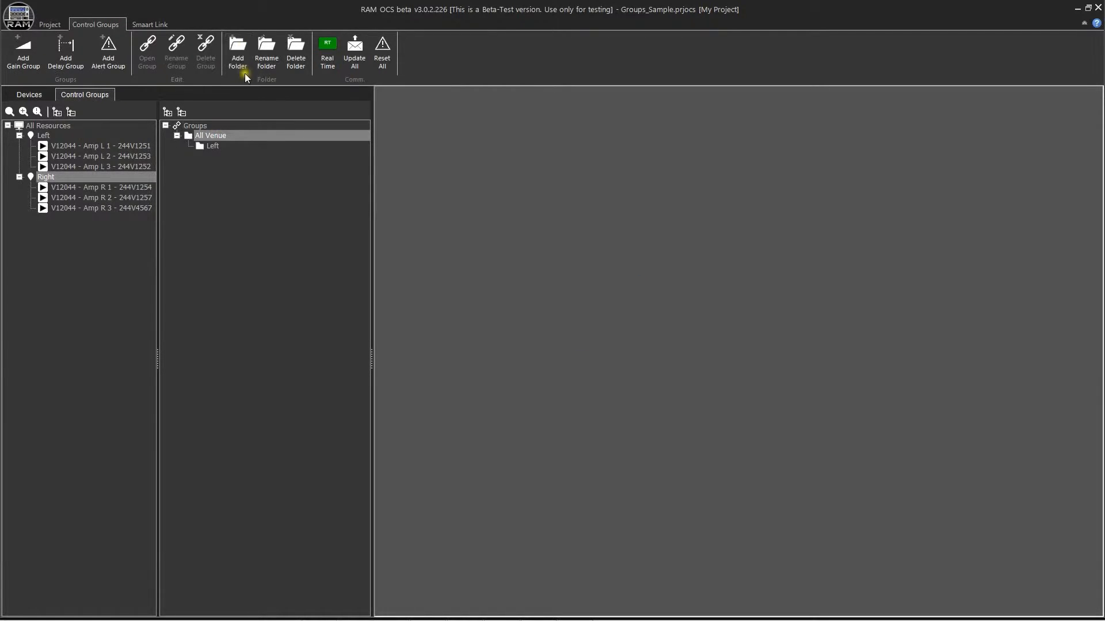
{"action": "right_click", "coordinate": [218, 133]}
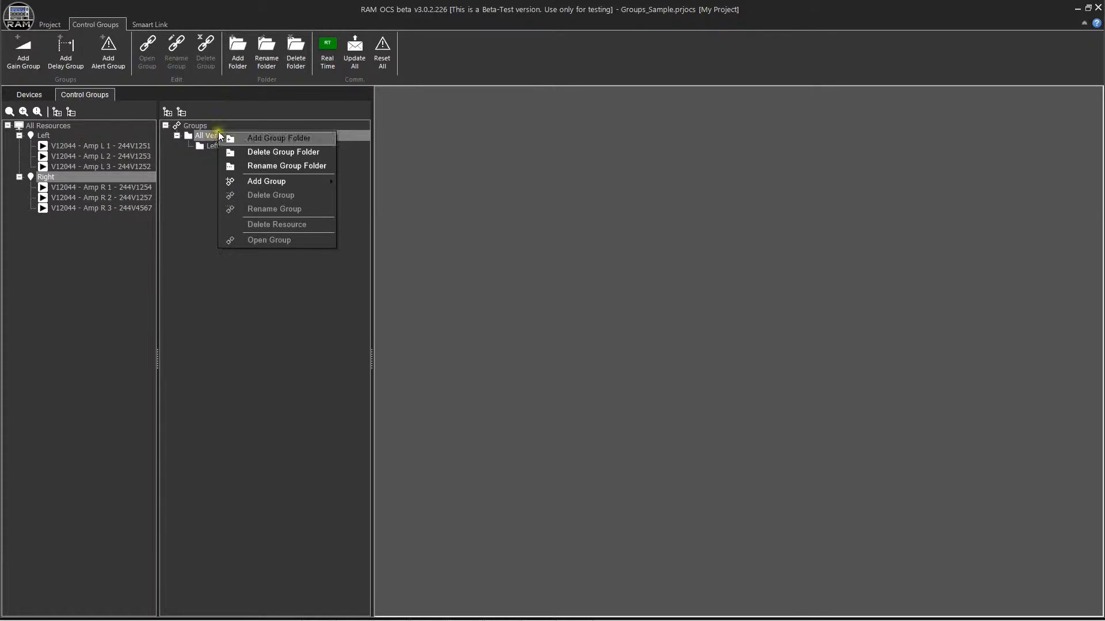
{"action": "left_click", "coordinate": [284, 140]}
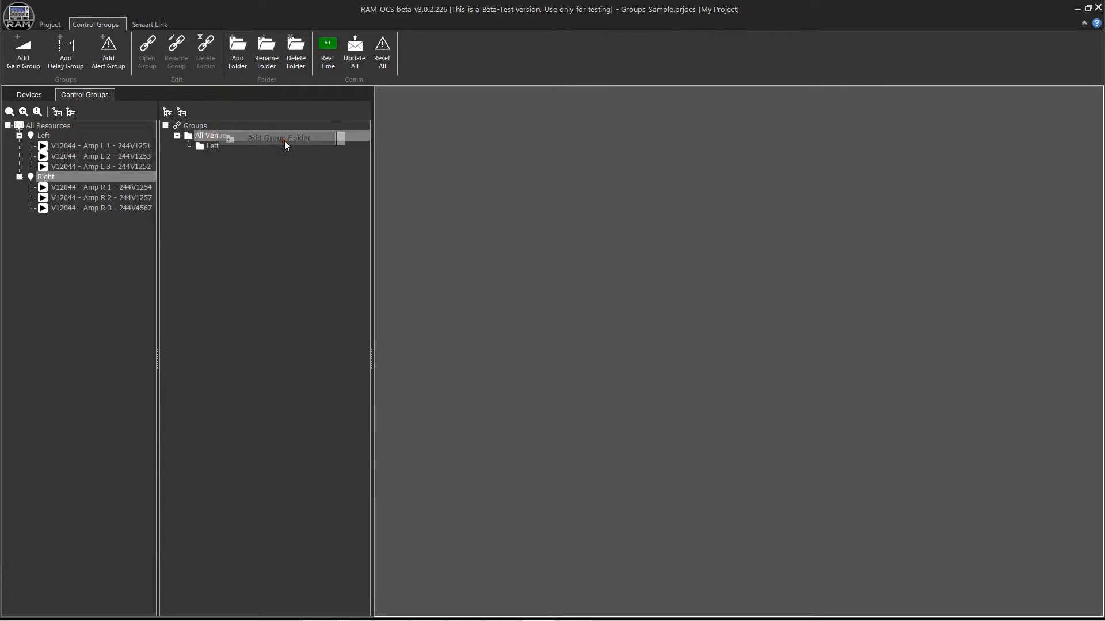
{"action": "type", "text": "Right"}
{"action": "key", "text": "Return"}
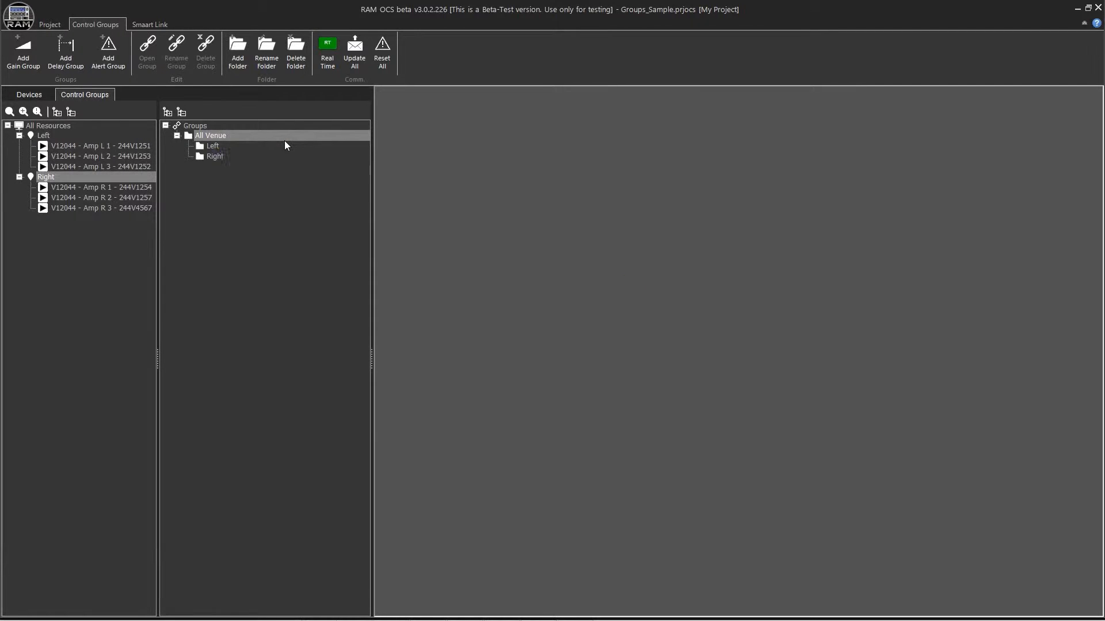
- Add three subfolders named Low, Mid and High inside the Left folder
{"action": "right_click", "coordinate": [214, 146]}
{"action": "left_click", "coordinate": [256, 154]}
{"action": "type", "text": "Low"}
{"action": "key", "text": "Return"}
{"action": "right_click", "coordinate": [276, 150]}
{"action": "left_click", "coordinate": [305, 153]}
{"action": "type", "text": "Mid"}
{"action": "key", "text": "Return"}
{"action": "right_click", "coordinate": [305, 145]}
{"action": "left_click", "coordinate": [331, 153]}
{"action": "type", "text": "High"}
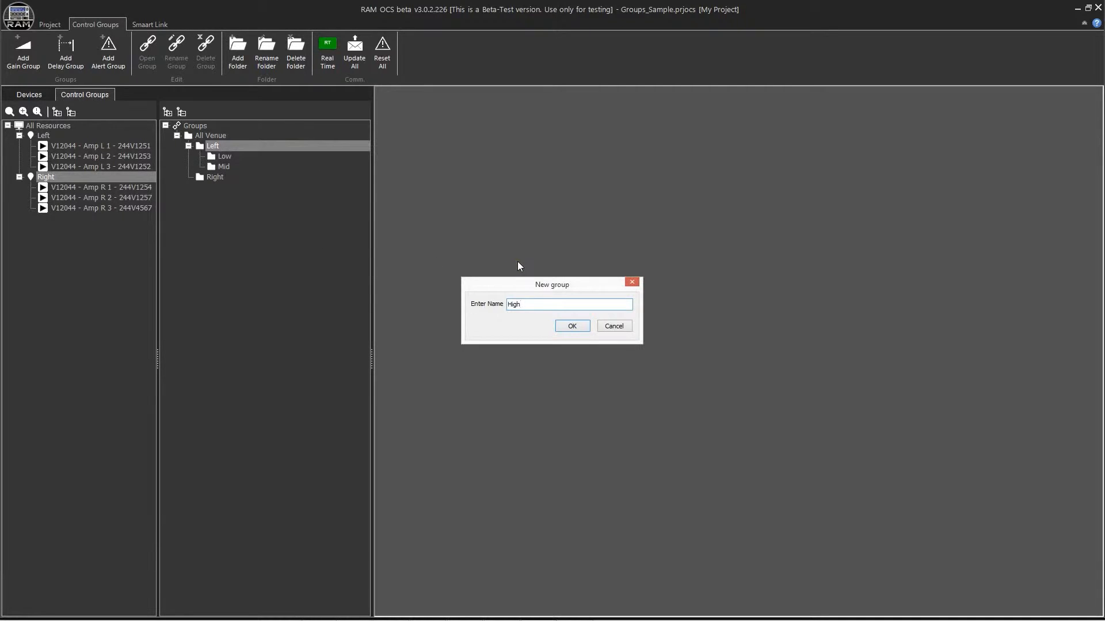
{"action": "key", "text": "Return"}
- Add a gain group named Gain Left Low to the Low folder under Left
{"action": "left_click", "coordinate": [221, 157]}
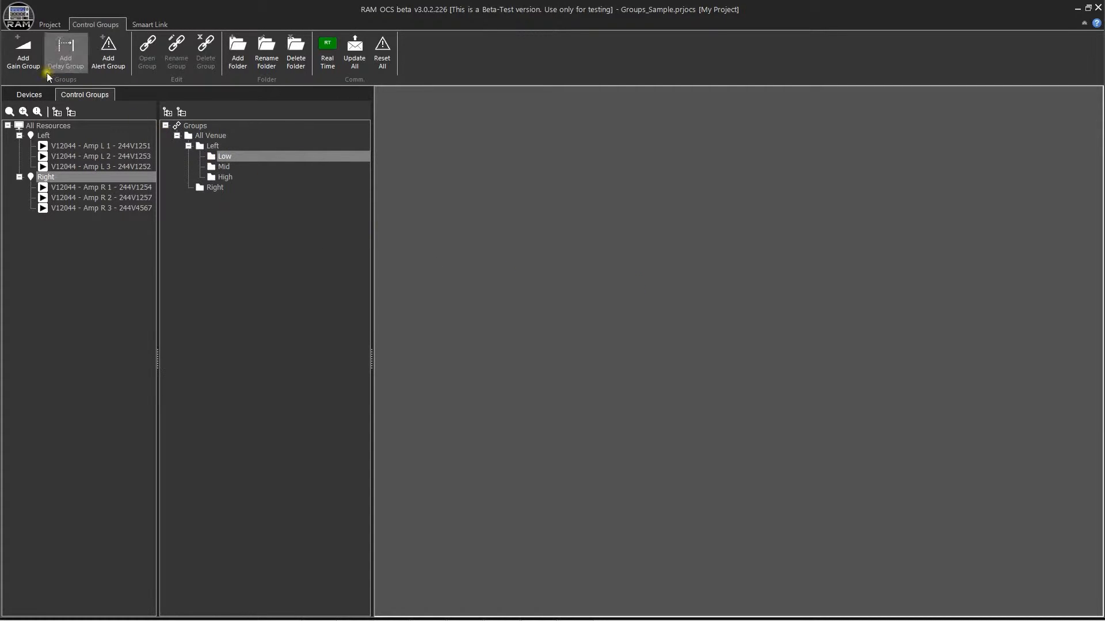
{"action": "left_click", "coordinate": [31, 56]}
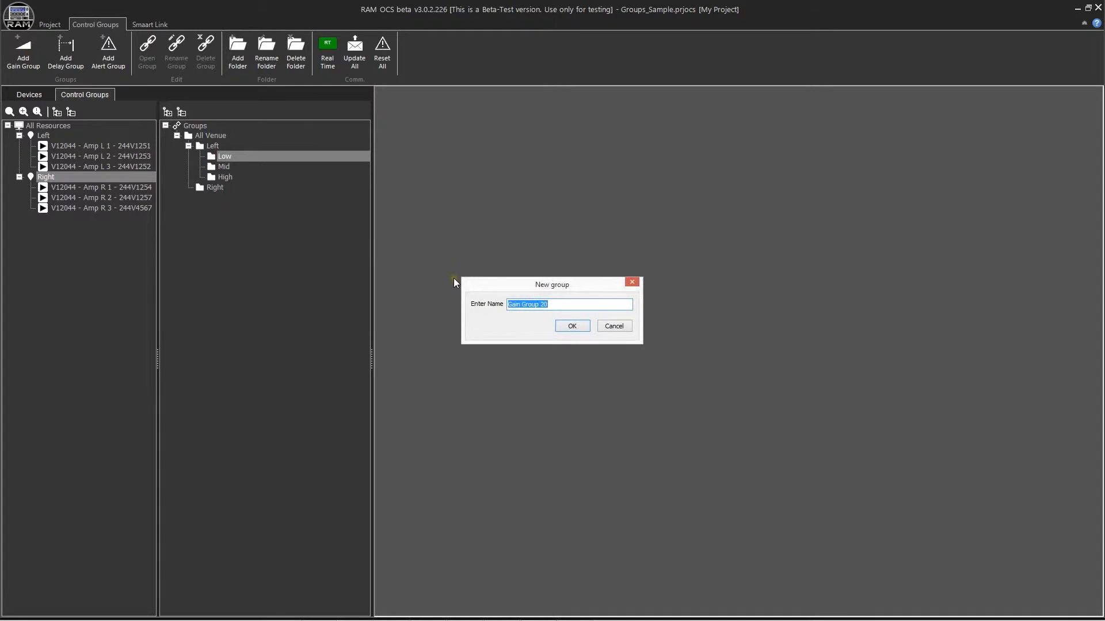
{"action": "type", "text": "Gain Left Low"}
{"action": "key", "text": "Return"}
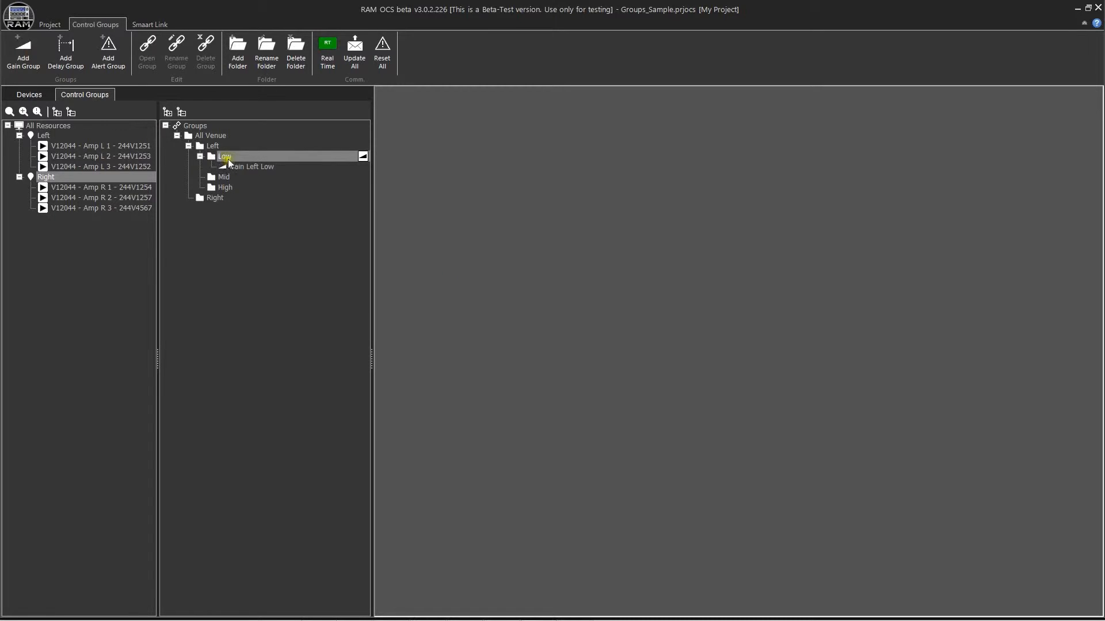
- Add a delay group named Delay Left Low and an alert group named Alert Left Low to the same Low folder
{"action": "left_click", "coordinate": [68, 54]}
{"action": "type", "text": "Delay Left Low"}
{"action": "key", "text": "Return"}
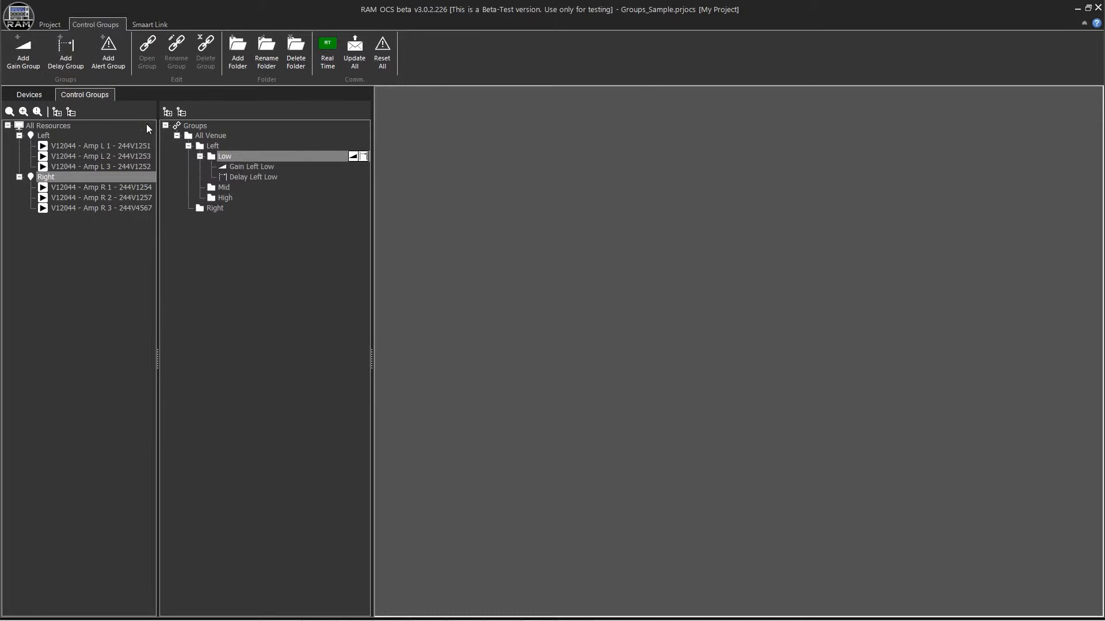
{"action": "left_click", "coordinate": [110, 53]}
{"action": "type", "text": "Alert Left Low"}
{"action": "key", "text": "Return"}
- Assign output channels A and B of the Left zone's amplifiers to the Gain Left Low group and expand it
{"action": "left_click", "coordinate": [251, 169]}
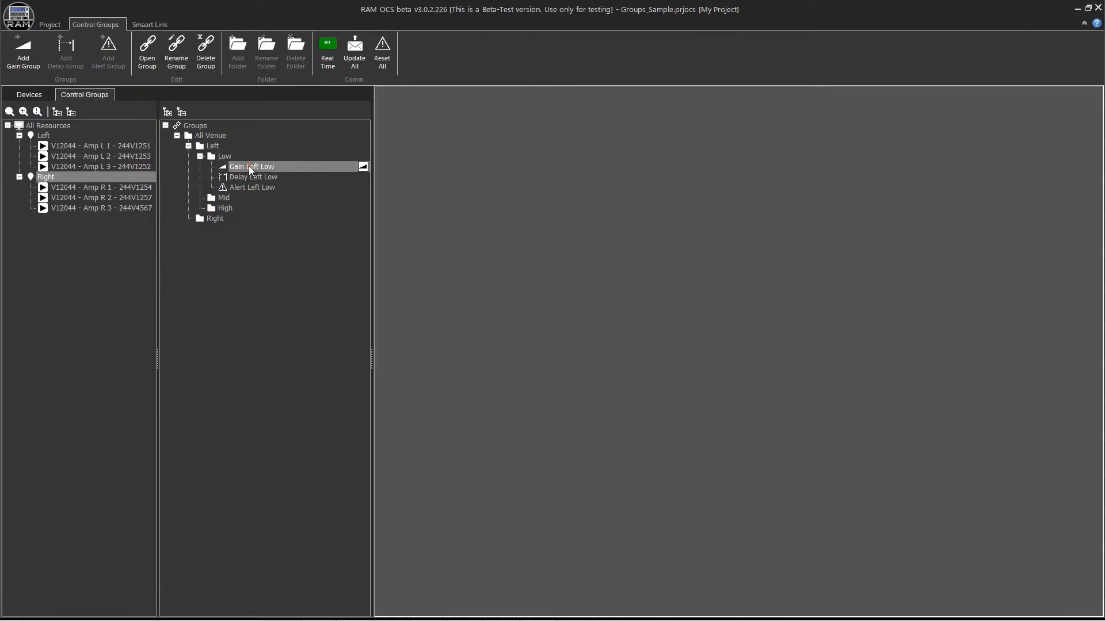
{"action": "left_click", "coordinate": [34, 136]}
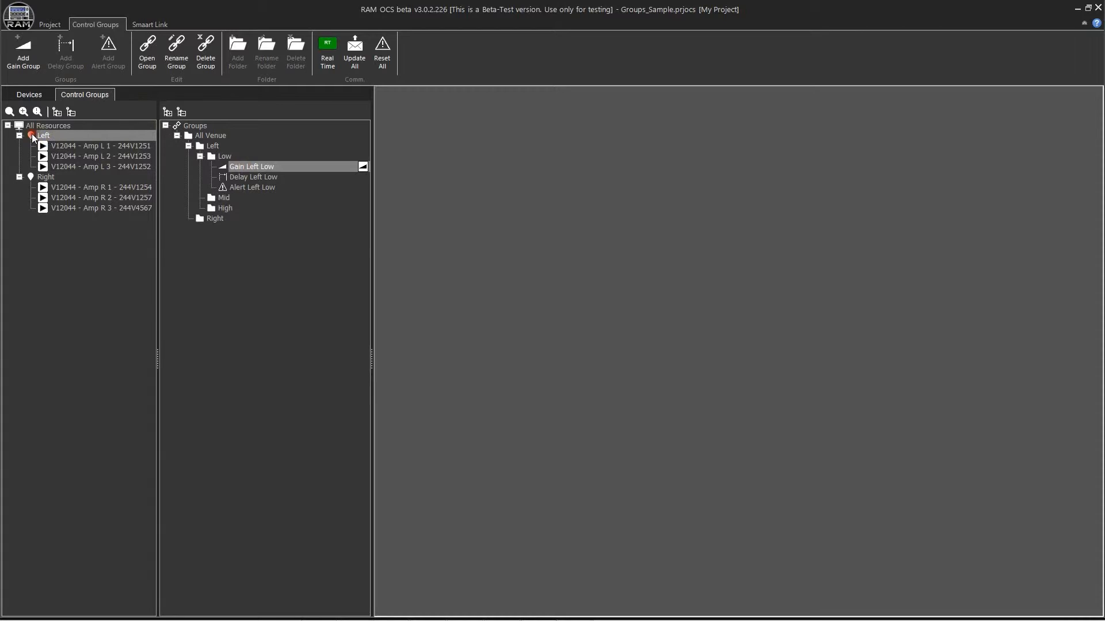
{"action": "left_click_drag", "start_coordinate": [33, 137], "coordinate": [238, 164]}
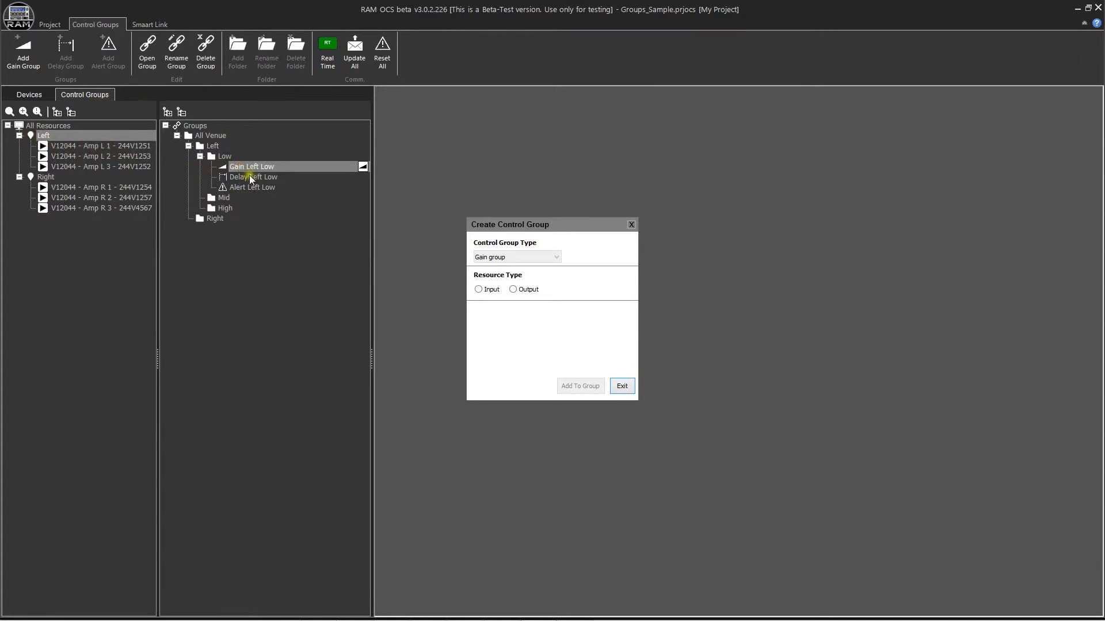
{"action": "left_click", "coordinate": [512, 289]}
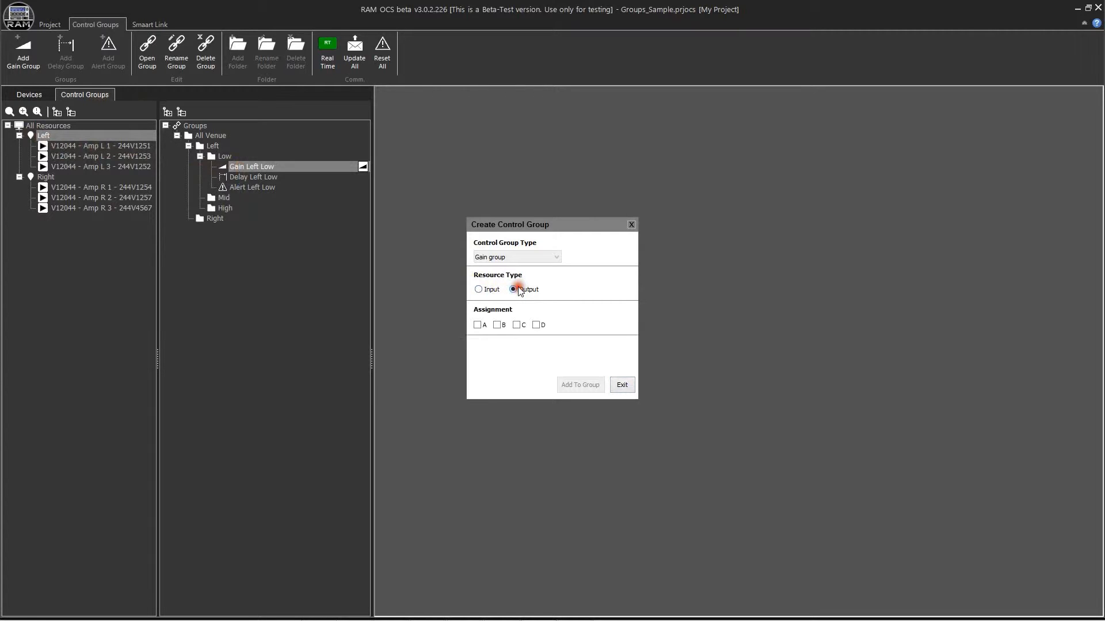
{"action": "left_click", "coordinate": [480, 326]}
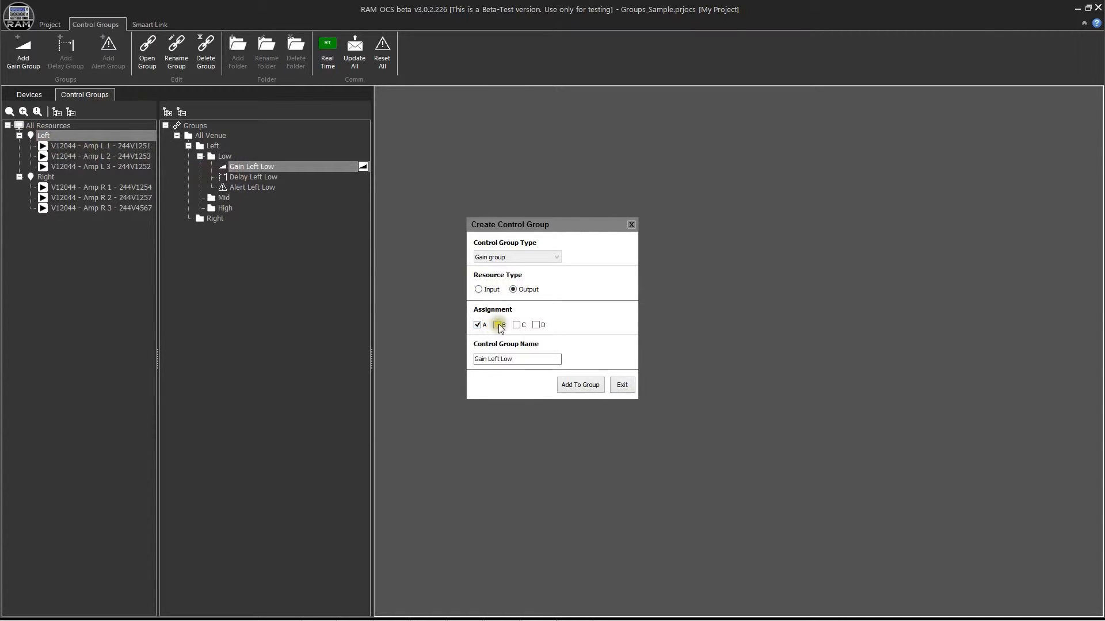
{"action": "left_click", "coordinate": [499, 326]}
{"action": "left_click", "coordinate": [580, 386]}
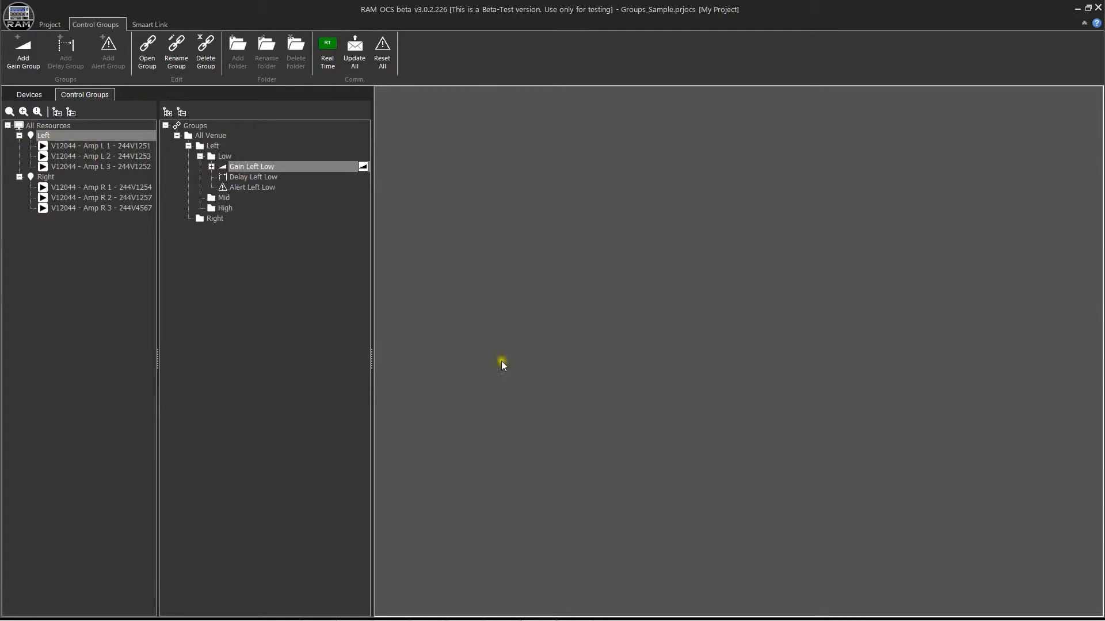
{"action": "left_click", "coordinate": [211, 167]}
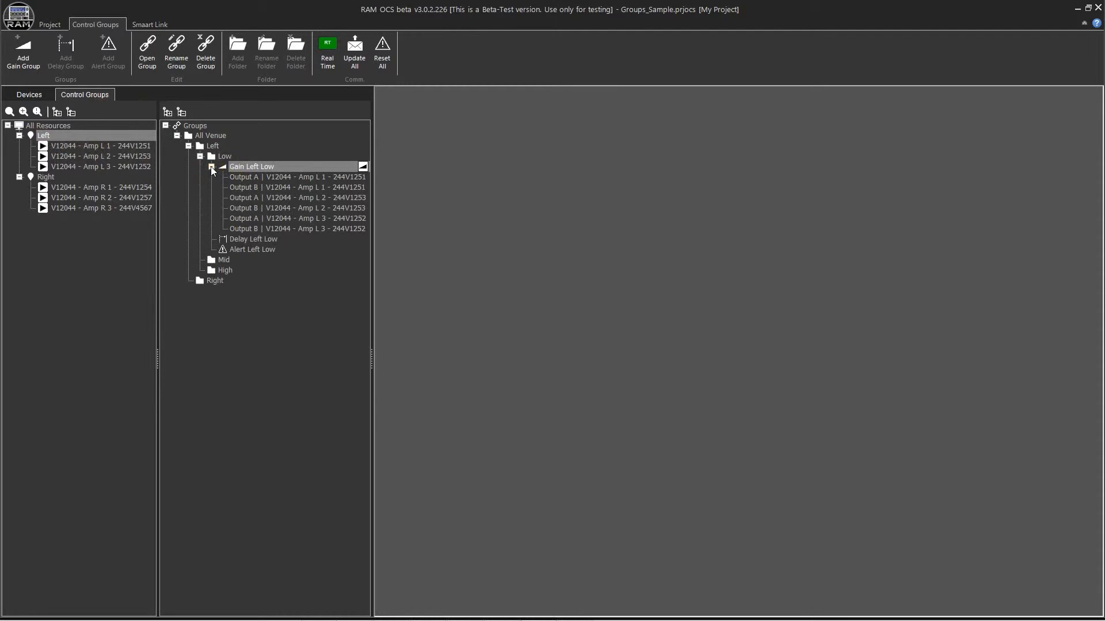
- Assign output channels A and B of the Left zone's amplifiers to the Delay Left Low group
{"action": "left_click", "coordinate": [243, 240]}
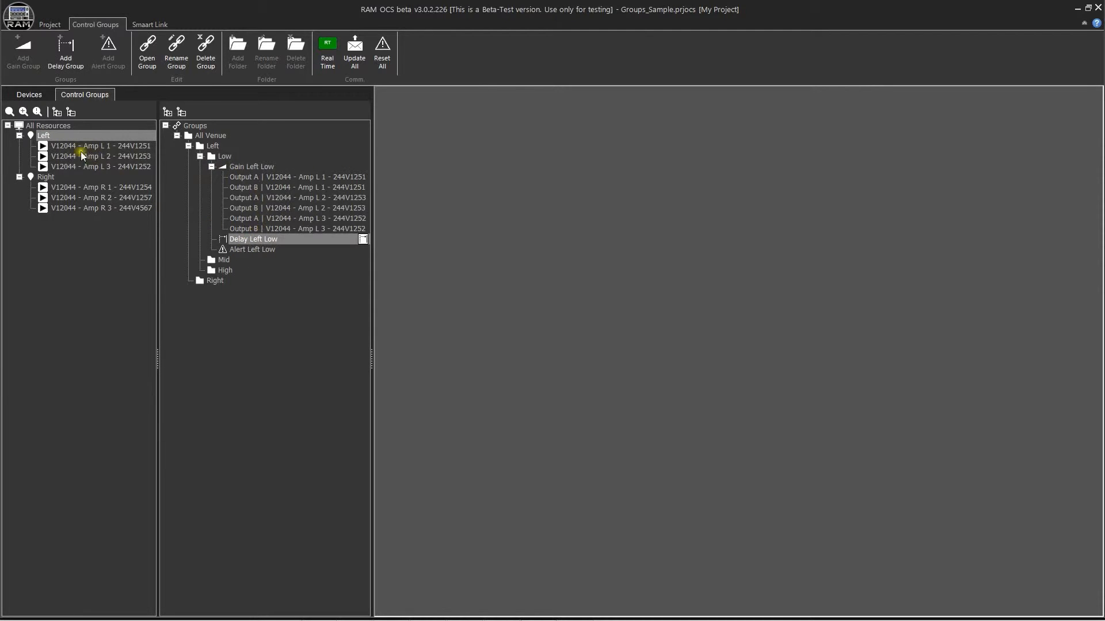
{"action": "left_click_drag", "start_coordinate": [30, 135], "coordinate": [227, 236]}
{"action": "left_click", "coordinate": [519, 289]}
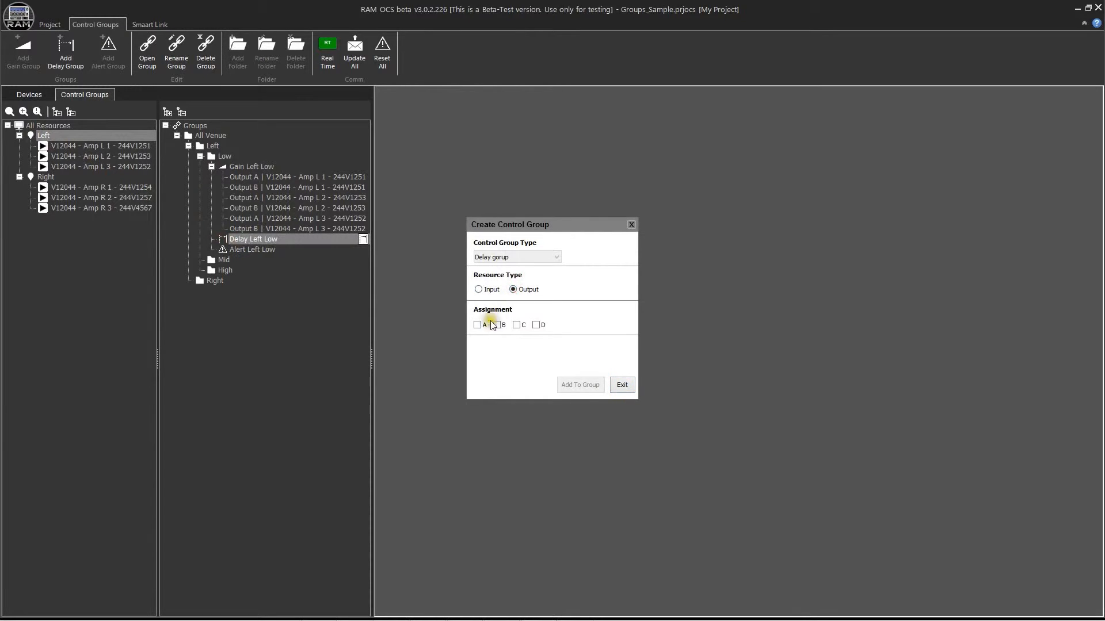
{"action": "left_click", "coordinate": [477, 325]}
{"action": "left_click", "coordinate": [497, 325]}
{"action": "left_click", "coordinate": [561, 384]}
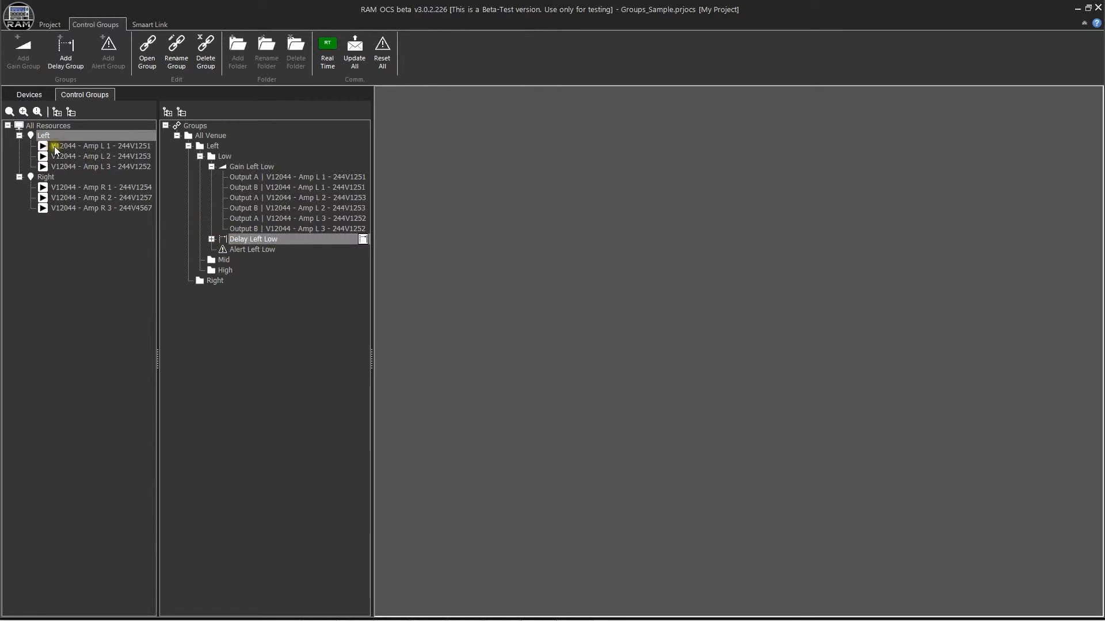
- Assign output channels A and B of the Left zone's amplifiers to the Alert Left Low group
{"action": "left_click", "coordinate": [32, 139]}
{"action": "left_click_drag", "start_coordinate": [32, 138], "coordinate": [248, 248]}
{"action": "left_click", "coordinate": [478, 325]}
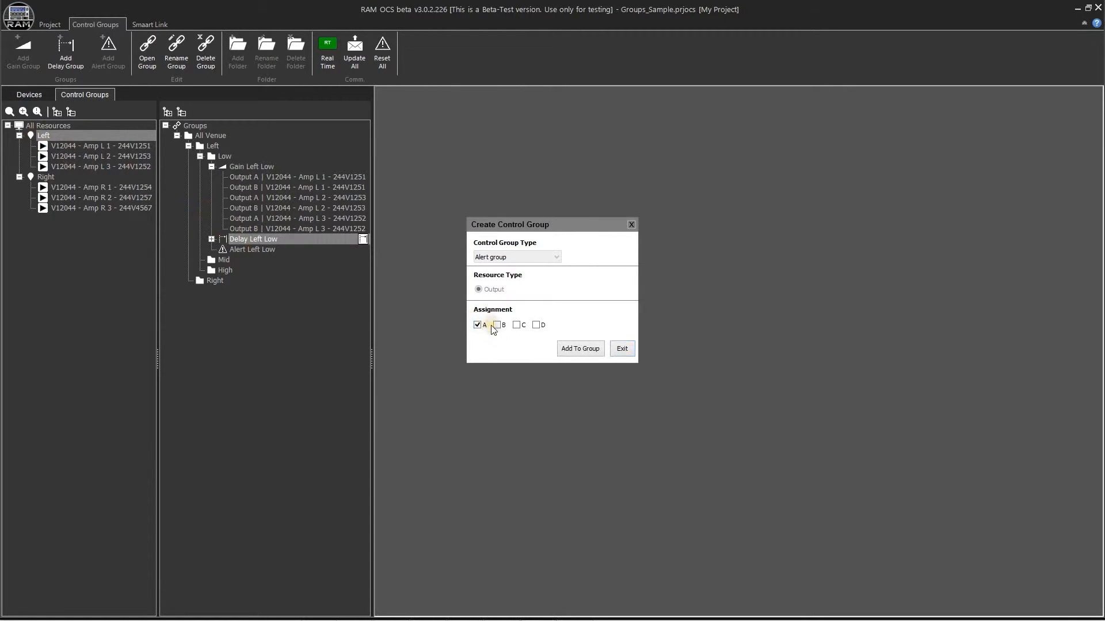
{"action": "left_click", "coordinate": [499, 325]}
{"action": "left_click", "coordinate": [580, 348]}
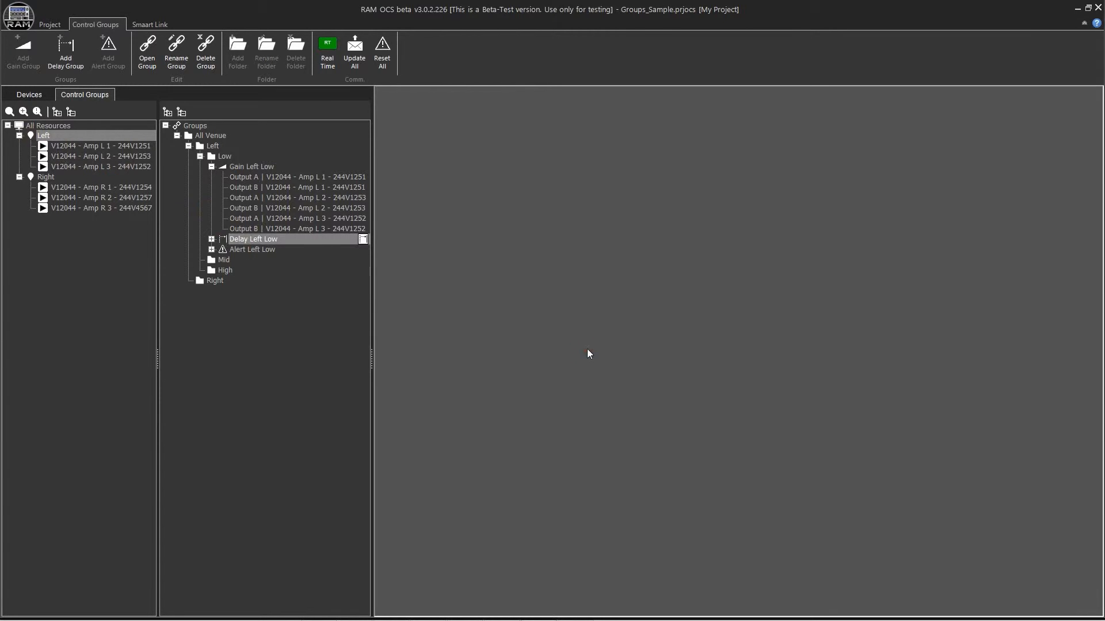
- Add a gain group named Gain Left Mid to the Mid folder under Left
{"action": "right_click", "coordinate": [214, 260]}
{"action": "mouse_move", "coordinate": [270, 309]}
{"action": "left_click", "coordinate": [358, 313]}
{"action": "type", "text": "Gain Left Mid"}
{"action": "key", "text": "Return"}
- Add a delay group named Delay Left Mid and an alert group named Alert Left Mid to the same Mid folder
{"action": "left_click", "coordinate": [64, 54]}
{"action": "type", "text": "Delay Left Mid"}
{"action": "key", "text": "Return"}
{"action": "left_click", "coordinate": [103, 53]}
{"action": "type", "text": "Alert Left Mid"}
- Assign the Left zone's amplifiers to the groups in the Mid folder under Left
{"action": "left_click_drag", "start_coordinate": [77, 160], "coordinate": [250, 270]}
{"action": "left_click_drag", "start_coordinate": [230, 289], "coordinate": [230, 291]}
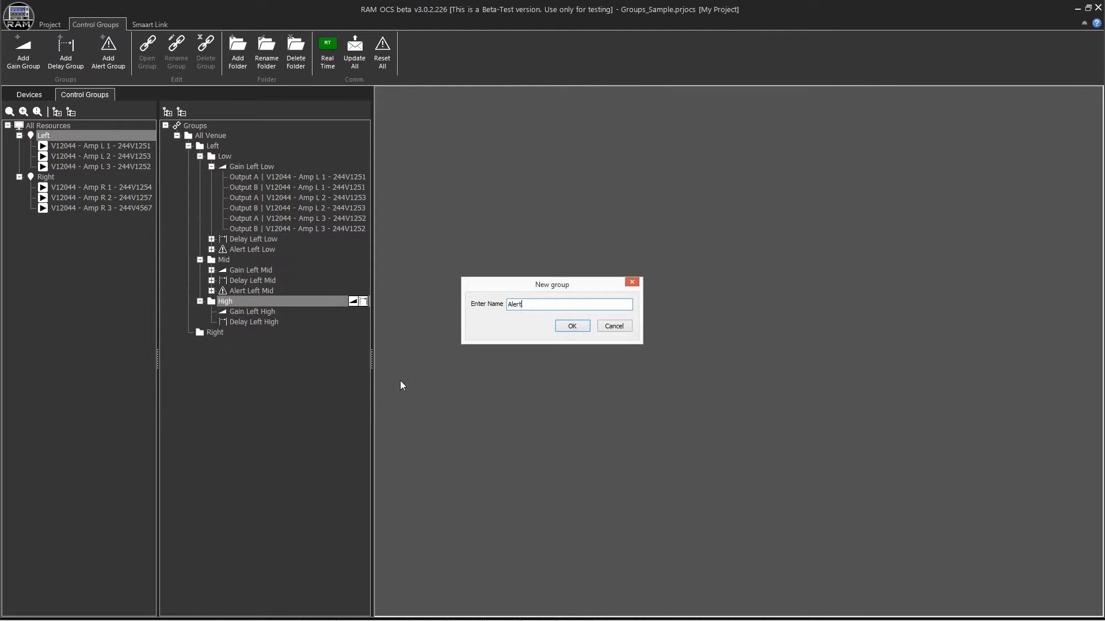
- Add an alert group named Alert Left High to the High folder and assign the Left zone's amplifiers to it
{"action": "type", "text": "Left High"}
{"action": "key", "text": "Return"}
{"action": "left_click_drag", "start_coordinate": [44, 136], "coordinate": [248, 332]}
- Add a subfolder named Low inside the Right folder
{"action": "right_click", "coordinate": [204, 343]}
{"action": "left_click", "coordinate": [234, 353]}
{"action": "type", "text": "Low"}
{"action": "key", "text": "Return"}
- Add a gain group named Gain Right Low and a delay group named Delay Right Low to the Low folder under Right
{"action": "right_click", "coordinate": [221, 341]}
{"action": "left_click", "coordinate": [270, 346]}
{"action": "left_click", "coordinate": [372, 404]}
{"action": "type", "text": "Gain Right Low"}
{"action": "left_click", "coordinate": [395, 422]}
{"action": "type", "text": "Delay Right Low"}
{"action": "key", "text": "Return"}
- Add a gain group named Gain Right Mid to the Mid folder under Right
{"action": "right_click", "coordinate": [227, 385]}
{"action": "left_click", "coordinate": [381, 440]}
{"action": "type", "text": "Gain Right Mid"}
{"action": "key", "text": "Return"}
- Add the Right High groups, including a delay group named Delay Right High, under the Right folder
{"action": "right_click", "coordinate": [282, 381]}
{"action": "left_click", "coordinate": [449, 445]}
{"action": "type", "text": "Right High"}
{"action": "key", "text": "Return"}
{"action": "right_click", "coordinate": [248, 415]}
{"action": "left_click", "coordinate": [433, 495]}
{"action": "type", "text": "Delay Right High"}
{"action": "key", "text": "Return"}
- Assign output channels, including B and D, of the Right zone's amplifiers to the groups under the Right folder
{"action": "left_click_drag", "start_coordinate": [46, 177], "coordinate": [256, 436]}
{"action": "left_click", "coordinate": [497, 326]}
{"action": "left_click", "coordinate": [580, 385]}
{"action": "left_click", "coordinate": [536, 325]}
{"action": "left_click", "coordinate": [581, 385]}
{"action": "left_click", "coordinate": [622, 385]}
- Collapse the Right folder and the Mid and High folders under Left
{"action": "left_click", "coordinate": [189, 343]}
{"action": "left_click", "coordinate": [201, 260]}
{"action": "left_click", "coordinate": [200, 270]}
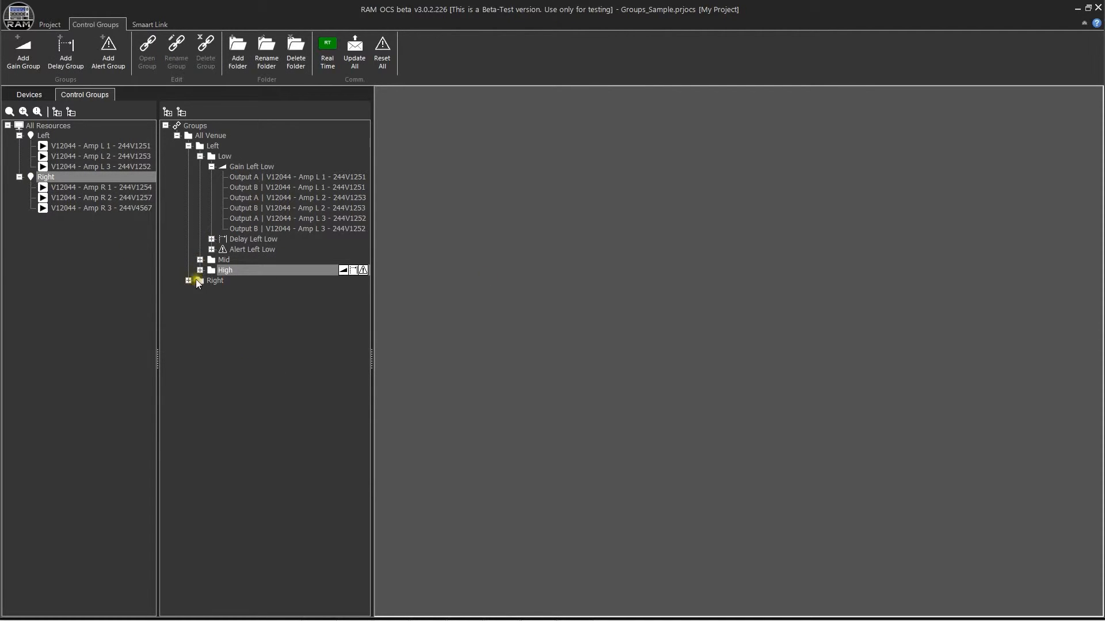
- Open the gain fader of the Low folder under Left and place it in the middle of the workspace
{"action": "left_click_drag", "start_coordinate": [244, 166], "coordinate": [245, 160]}
{"action": "left_click", "coordinate": [343, 156]}
{"action": "left_click_drag", "start_coordinate": [409, 117], "coordinate": [564, 155]}
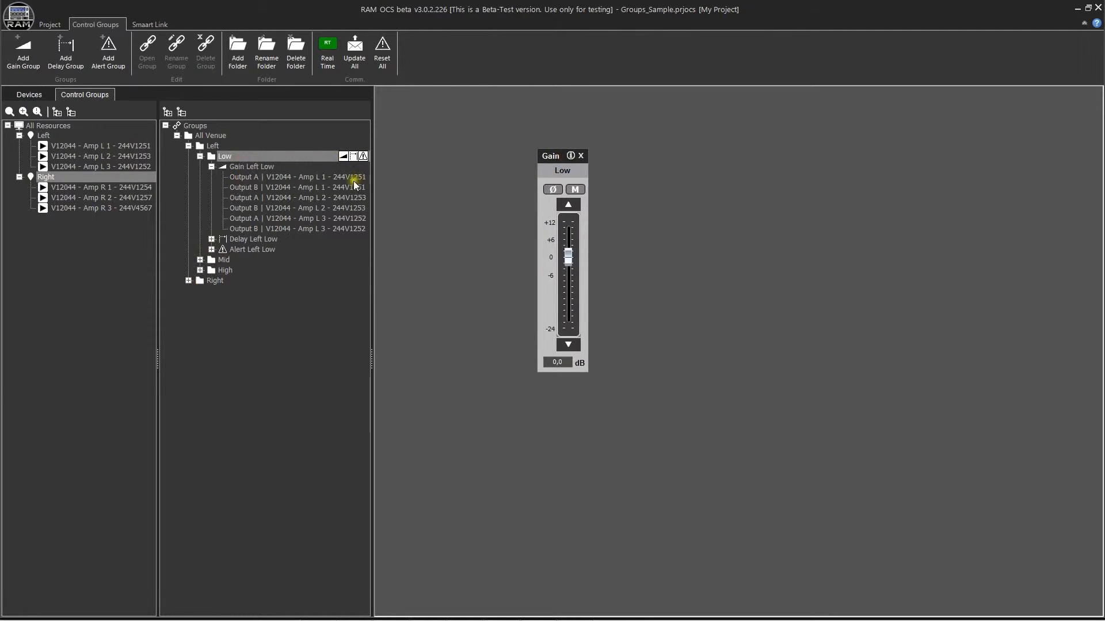
- View the Low folder's delay control and alerts monitor beside its gain fader, and close both
{"action": "left_click", "coordinate": [352, 156]}
{"action": "left_click_drag", "start_coordinate": [405, 107], "coordinate": [615, 263]}
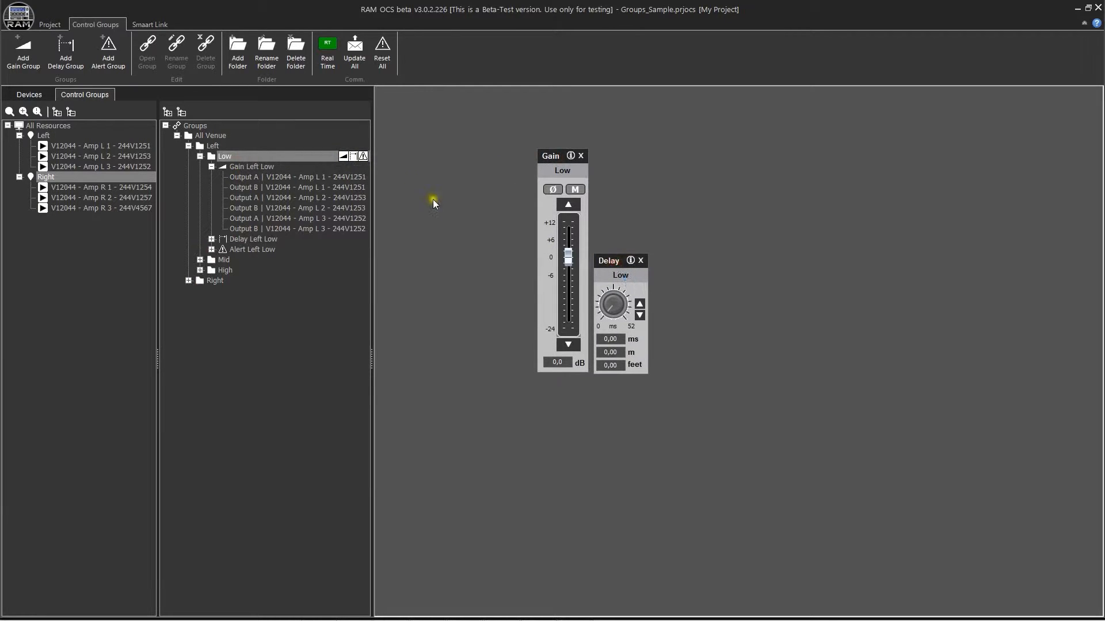
{"action": "left_click", "coordinate": [363, 156]}
{"action": "left_click_drag", "start_coordinate": [420, 102], "coordinate": [706, 296]}
{"action": "left_click", "coordinate": [951, 170]}
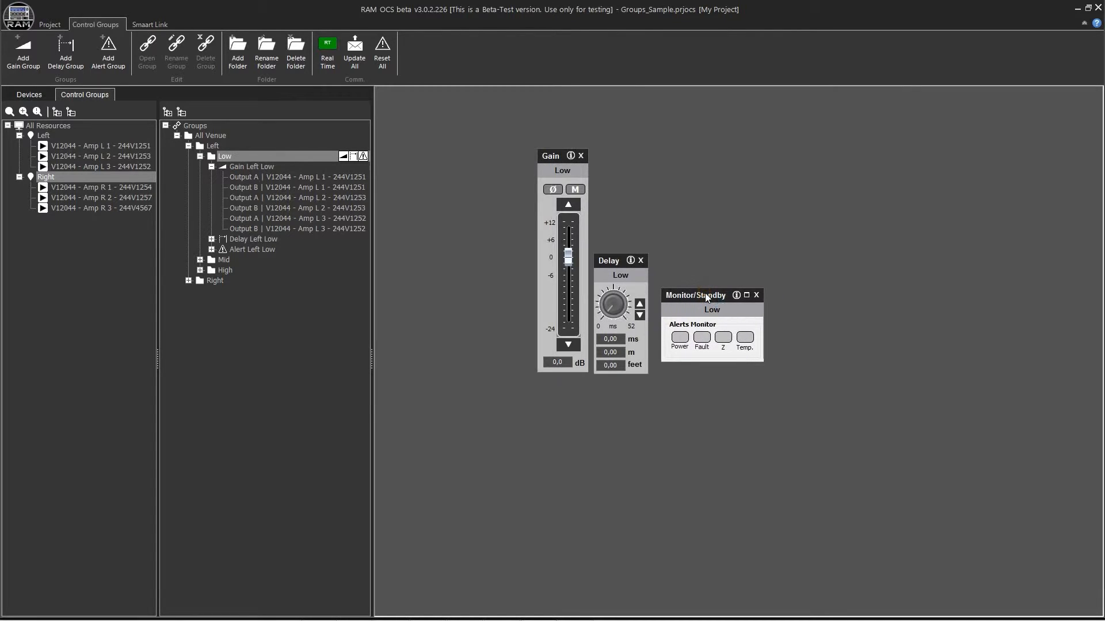
{"action": "left_click", "coordinate": [756, 295]}
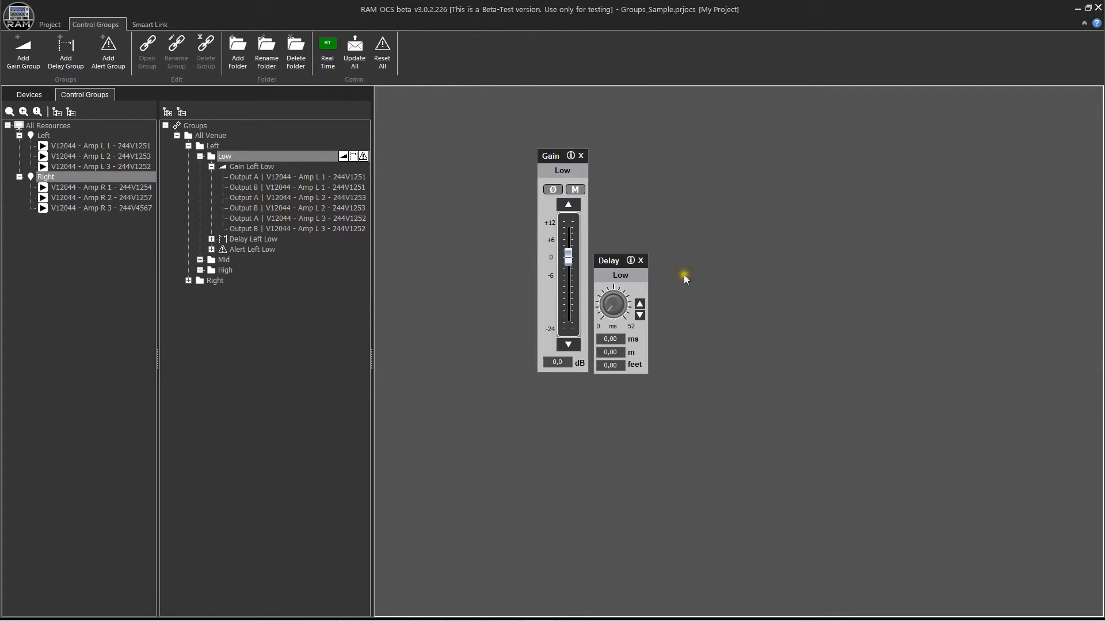
{"action": "left_click", "coordinate": [639, 260]}
- Raise the Low folder's gain to 3.6 dB, and open the Left folder's gain fader and set it to 3.6 dB
{"action": "left_click_drag", "start_coordinate": [568, 257], "coordinate": [568, 247]}
{"action": "left_click", "coordinate": [222, 146]}
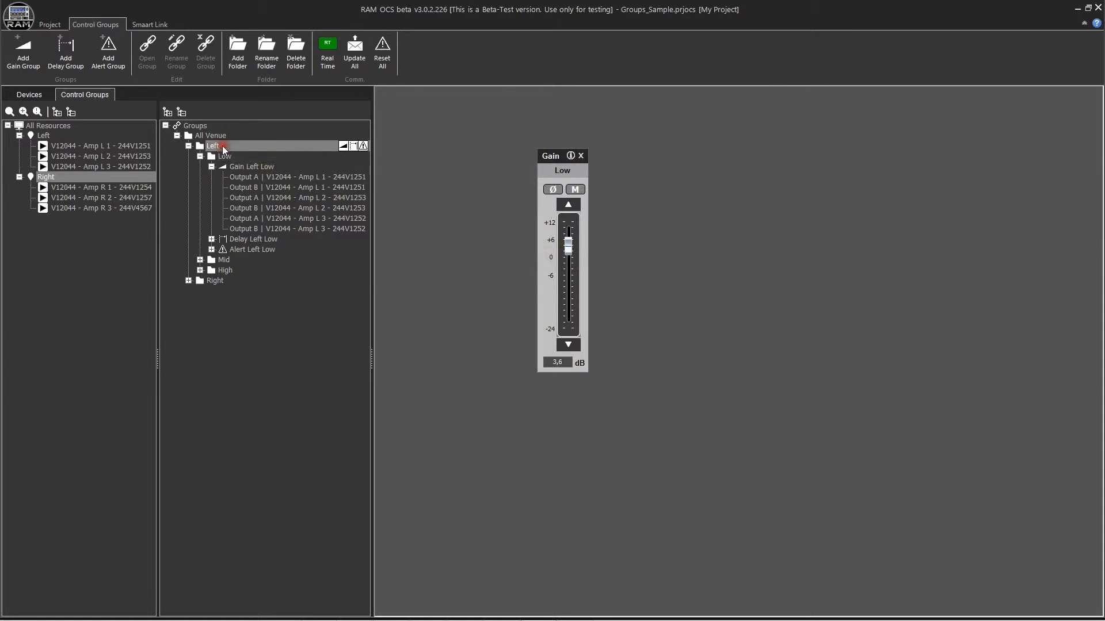
{"action": "left_click", "coordinate": [342, 146]}
{"action": "left_click_drag", "start_coordinate": [388, 106], "coordinate": [479, 144]}
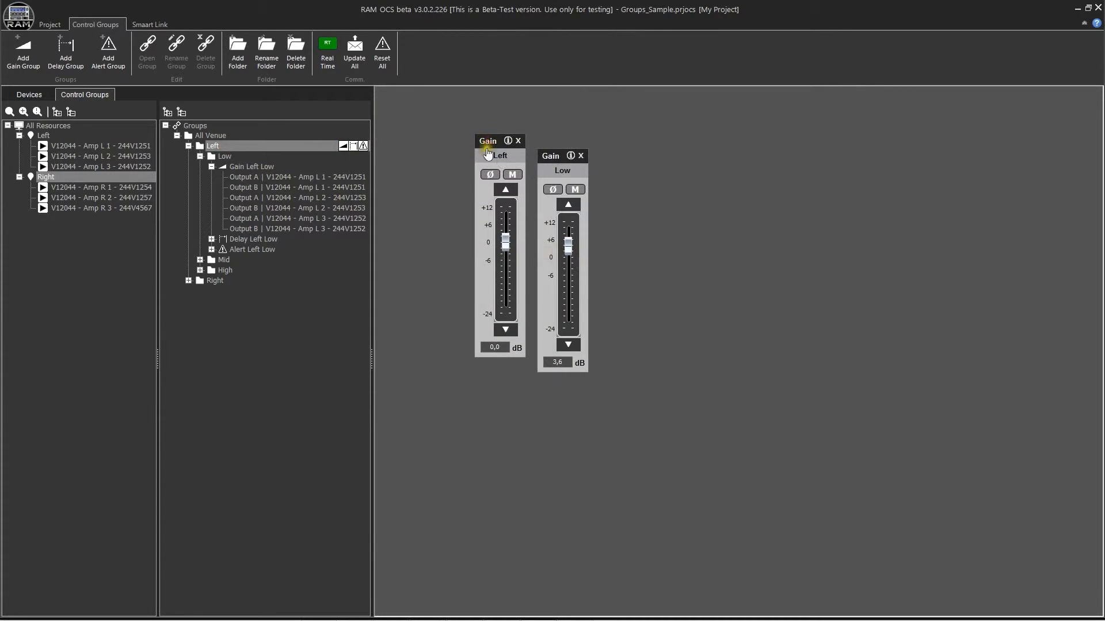
{"action": "left_click_drag", "start_coordinate": [505, 240], "coordinate": [507, 232]}
- Open the All Venue folder's gain fader, place it beside the Left fader and set it to 1.3 dB
{"action": "left_click", "coordinate": [247, 139]}
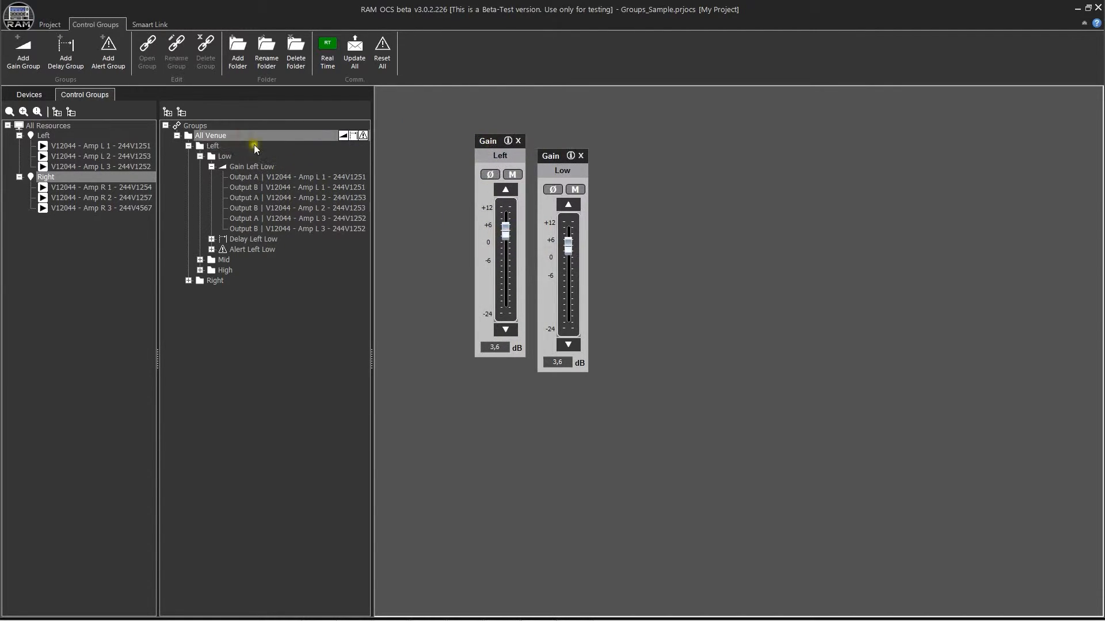
{"action": "left_click", "coordinate": [343, 135]}
{"action": "left_click_drag", "start_coordinate": [403, 104], "coordinate": [435, 122]}
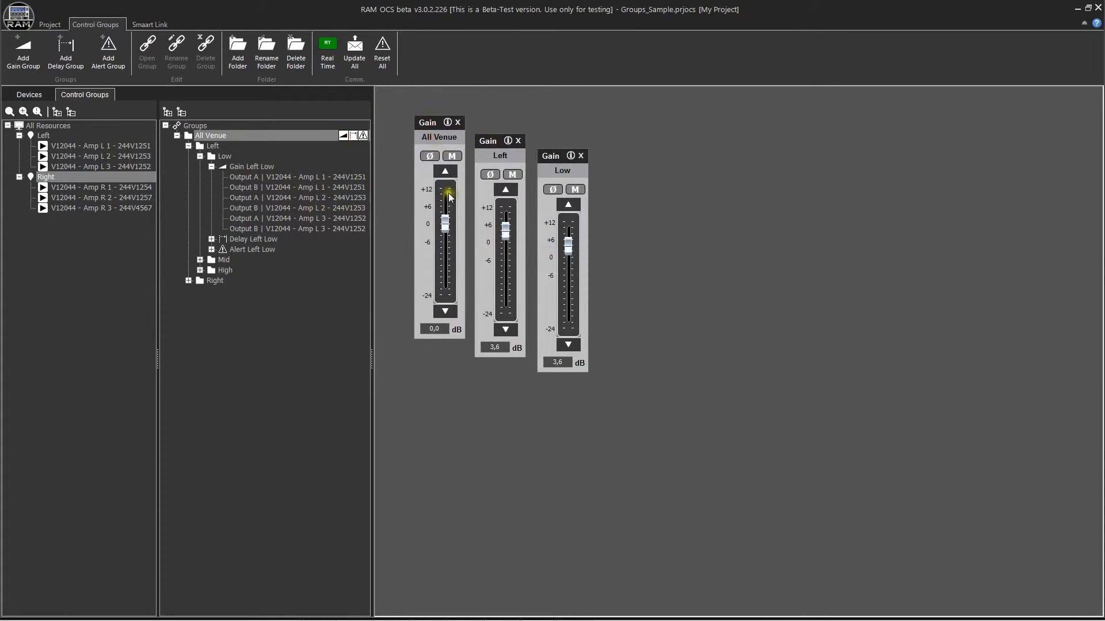
{"action": "left_click_drag", "start_coordinate": [445, 225], "coordinate": [445, 221]}
- Open the gain fader of the Mid folder under Left, place it beside the Low fader and set it to 2.5 dB
{"action": "left_click", "coordinate": [212, 262]}
{"action": "left_click", "coordinate": [343, 260]}
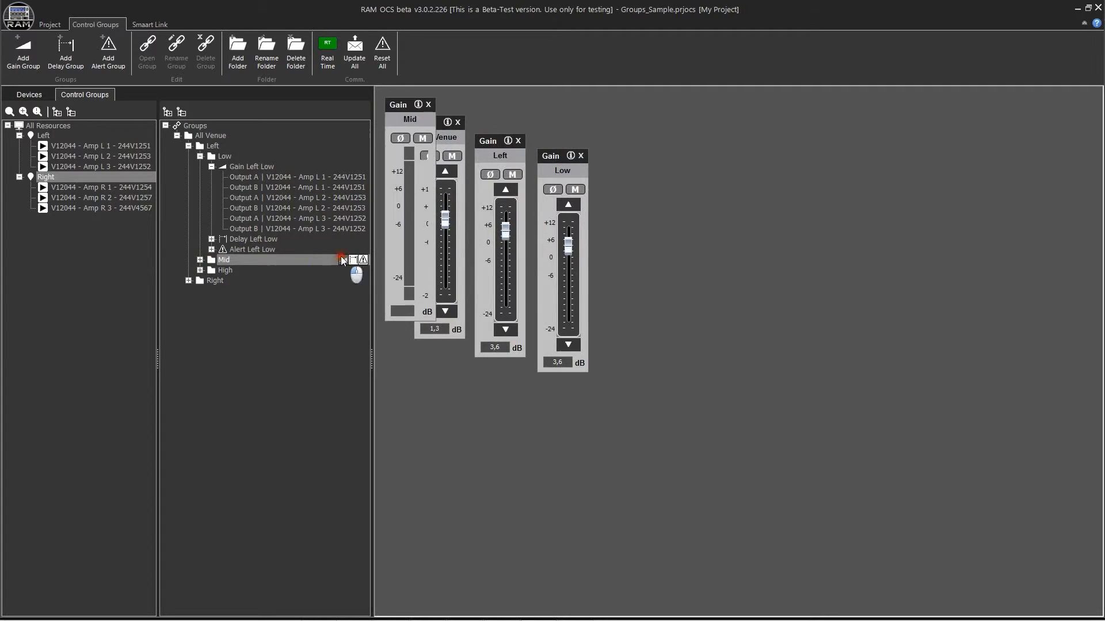
{"action": "left_click_drag", "start_coordinate": [403, 127], "coordinate": [613, 156]}
{"action": "left_click_drag", "start_coordinate": [625, 258], "coordinate": [625, 250]}
- Open the gain fader of the High folder under Left, place it beside the Mid fader and set it to 3.6 dB
{"action": "left_click", "coordinate": [224, 269]}
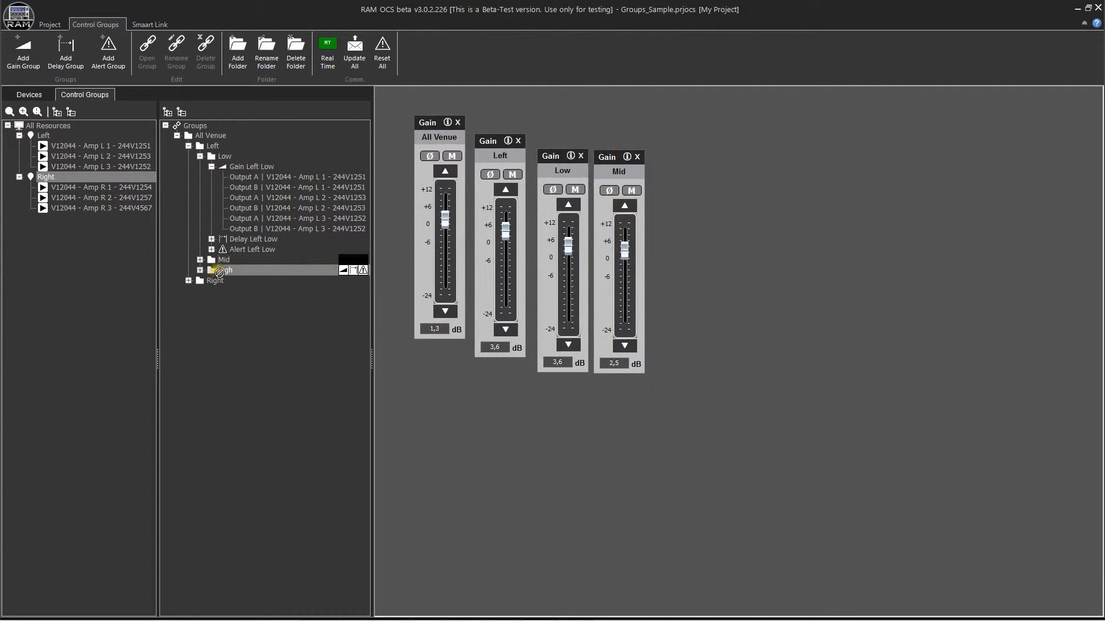
{"action": "left_click", "coordinate": [343, 269]}
{"action": "left_click_drag", "start_coordinate": [411, 118], "coordinate": [665, 160]}
{"action": "left_click_drag", "start_coordinate": [680, 260], "coordinate": [680, 246]}
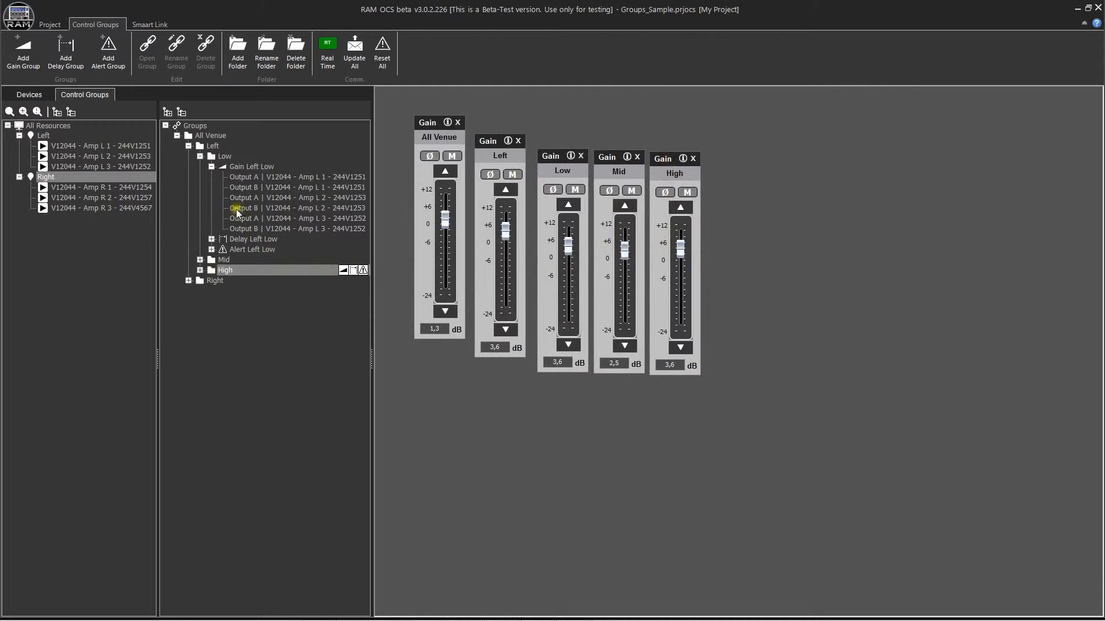
- Open the Low folder's delay control, place it below the Low gain fader and set the delay to 14.58 ms
{"action": "left_click", "coordinate": [229, 156]}
{"action": "left_click", "coordinate": [352, 156]}
{"action": "left_click_drag", "start_coordinate": [616, 258], "coordinate": [558, 393]}
{"action": "mouse_move", "coordinate": [566, 444]}
{"action": "left_mouse_down"}
{"action": "mouse_move", "coordinate": [568, 460]}
{"action": "mouse_move", "coordinate": [552, 450]}
{"action": "left_mouse_up"}
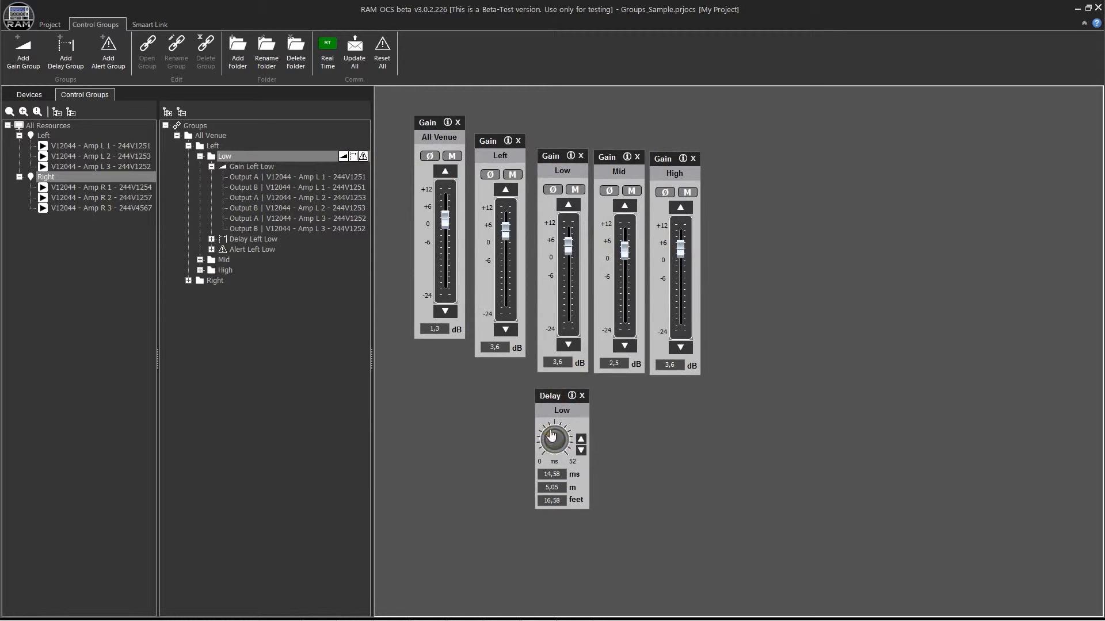
- Open the Right folder's gain fader, place it below the Left fader and close the Low delay control
{"action": "left_click", "coordinate": [214, 282]}
{"action": "left_click_drag", "start_coordinate": [354, 282], "coordinate": [494, 385]}
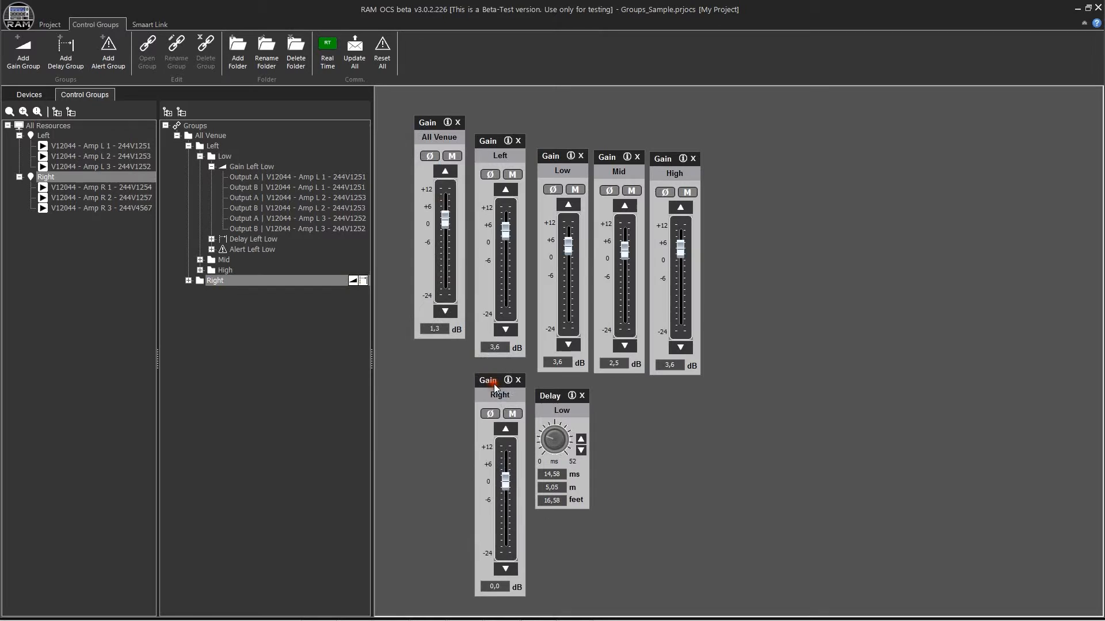
{"action": "left_click", "coordinate": [581, 395]}
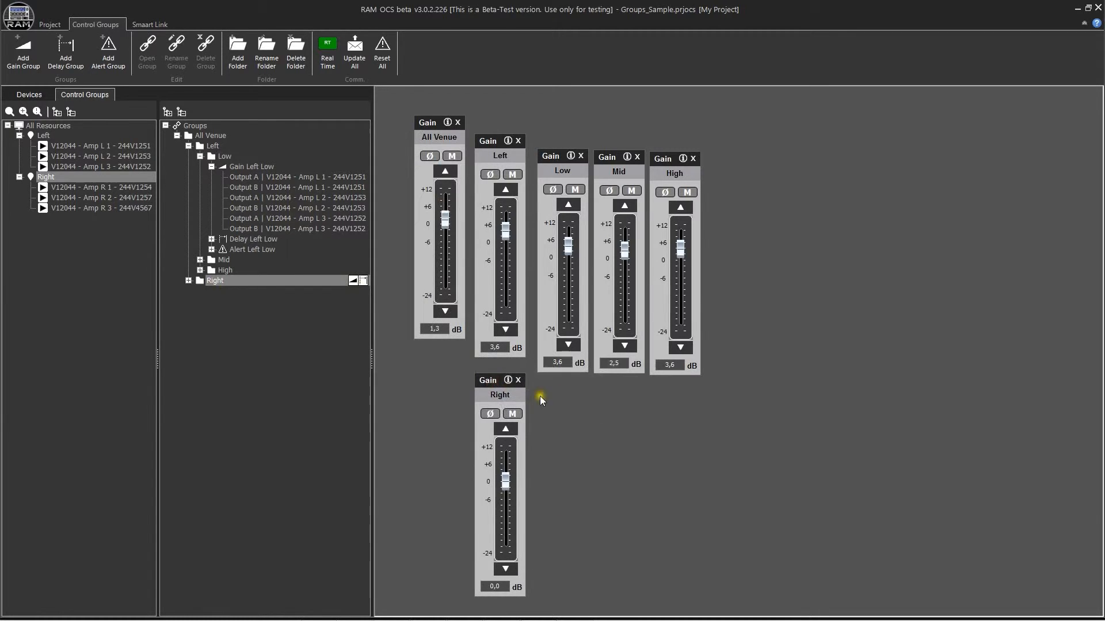
- Raise the Right folder's gain slightly and close its fader
{"action": "left_click_drag", "start_coordinate": [496, 384], "coordinate": [495, 389]}
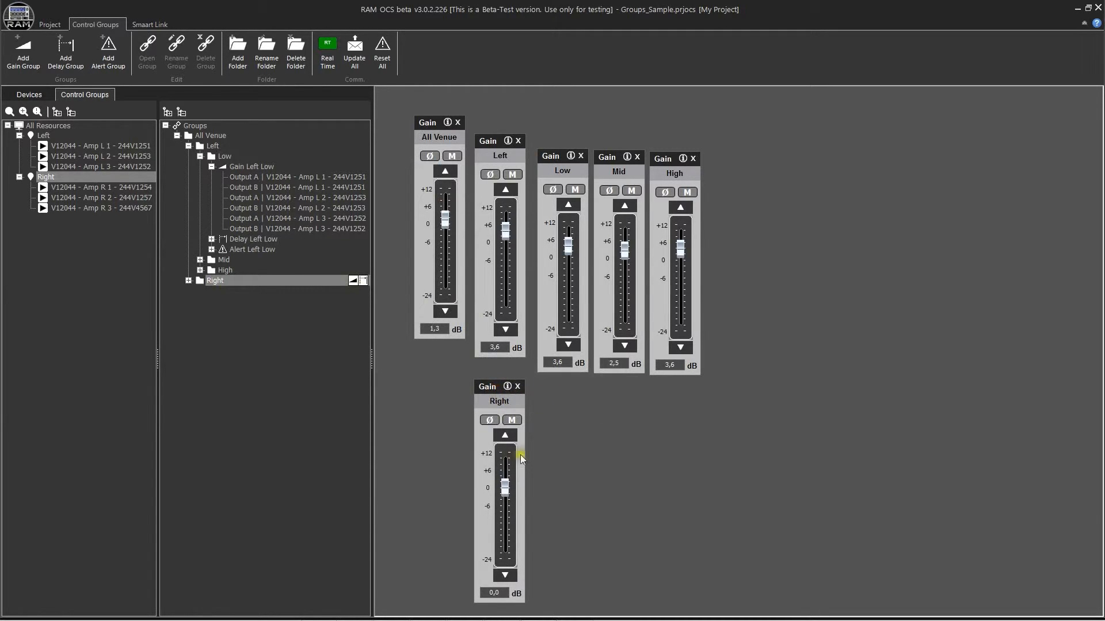
{"action": "left_click_drag", "start_coordinate": [504, 486], "coordinate": [504, 478]}
{"action": "left_click", "coordinate": [517, 387]}
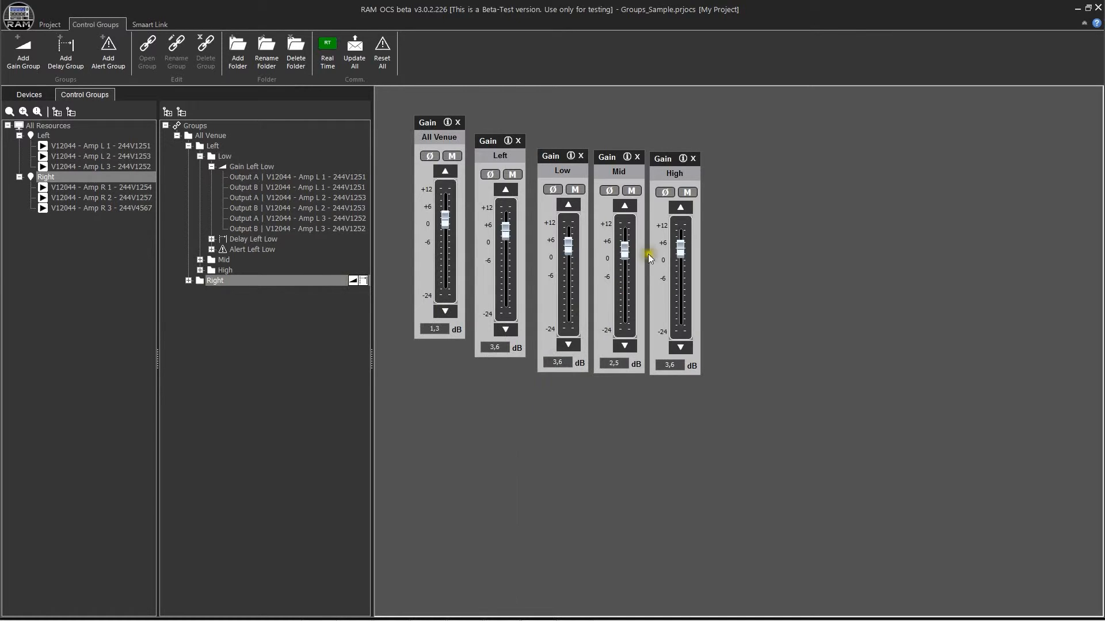
- Close the High, Mid, Left and All Venue gain faders and move the Low fader to the lower part of the workspace
{"action": "left_click", "coordinate": [692, 159]}
{"action": "left_click", "coordinate": [637, 157]}
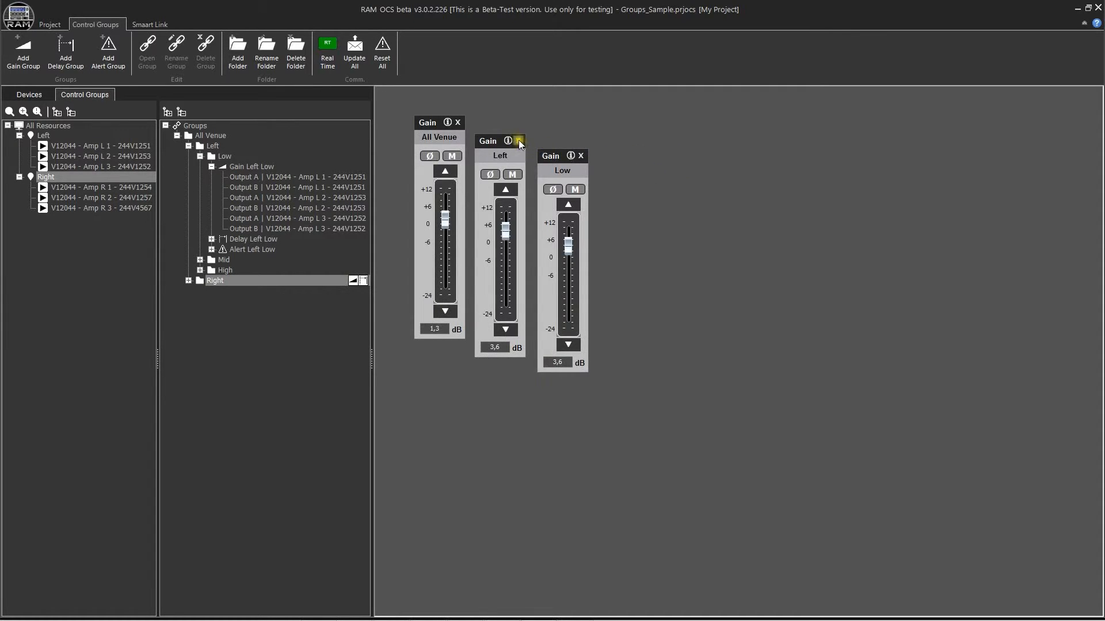
{"action": "left_click", "coordinate": [518, 141]}
{"action": "left_click", "coordinate": [457, 123]}
{"action": "left_click_drag", "start_coordinate": [546, 157], "coordinate": [472, 384]}
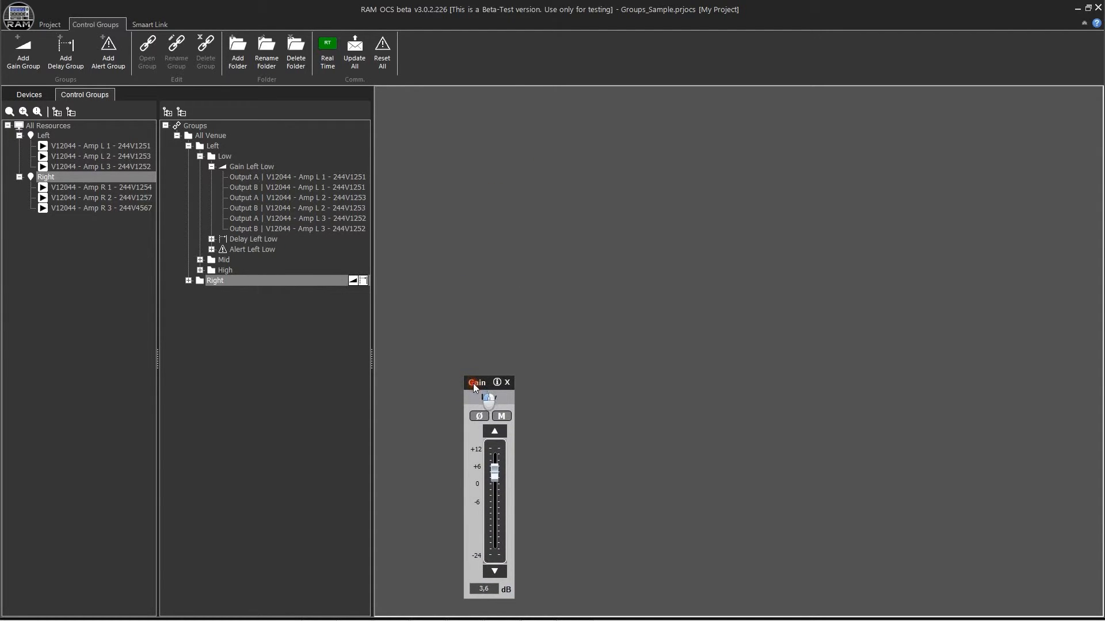
- Open the control window of amplifier Amp L 1 from the device list
{"action": "left_click", "coordinate": [27, 95]}
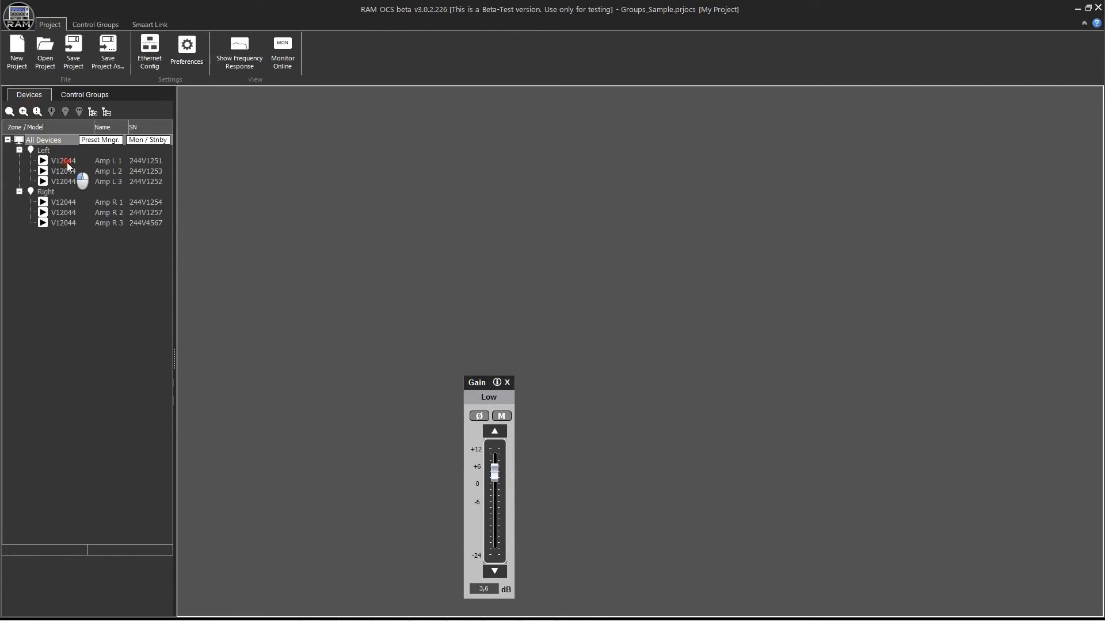
{"action": "left_click", "coordinate": [67, 162]}
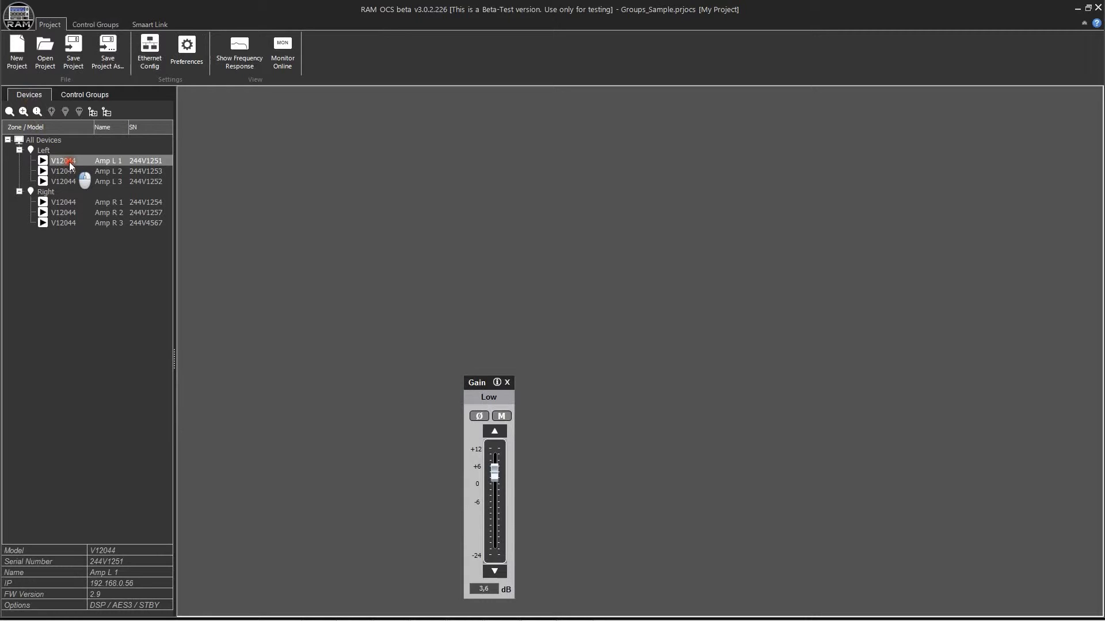
{"action": "double_click", "coordinate": [69, 161]}
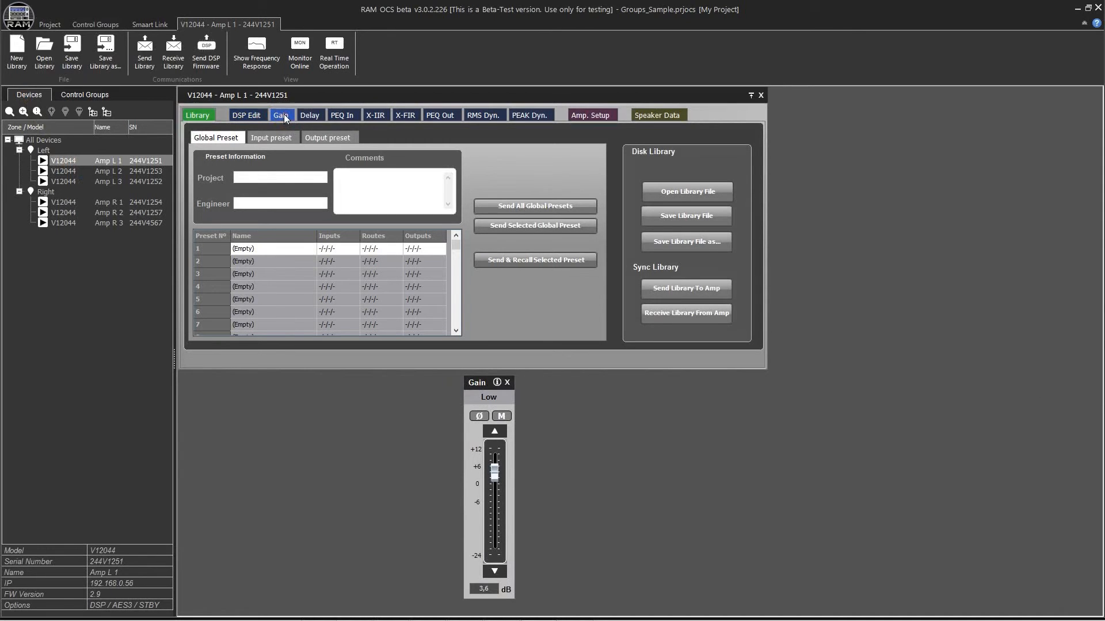
- Show the gain settings of amplifier Amp L 1 and move the Low folder's gain fader slightly up and back down
{"action": "left_click", "coordinate": [282, 116]}
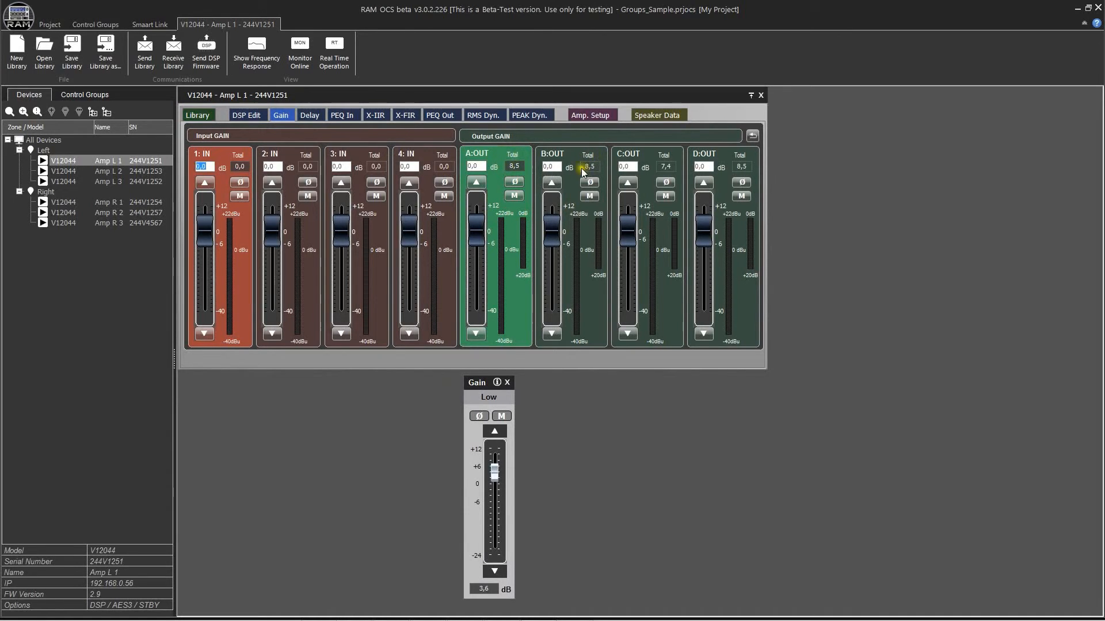
{"action": "mouse_move", "coordinate": [494, 471]}
{"action": "left_mouse_down"}
{"action": "mouse_move", "coordinate": [489, 486]}
{"action": "mouse_move", "coordinate": [494, 462]}
{"action": "left_mouse_up"}
{"action": "left_click_drag", "start_coordinate": [497, 472], "coordinate": [497, 486]}
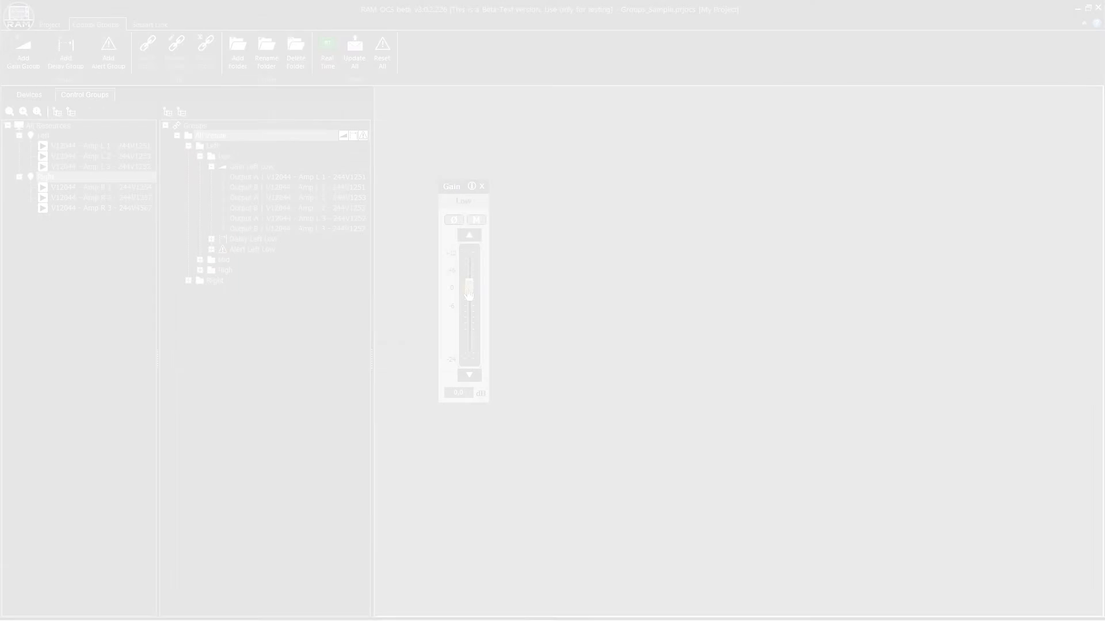
- Raise the Low folder's gain to 3.2 dB and turn off real-time communication
{"action": "left_click_drag", "start_coordinate": [469, 293], "coordinate": [469, 279]}
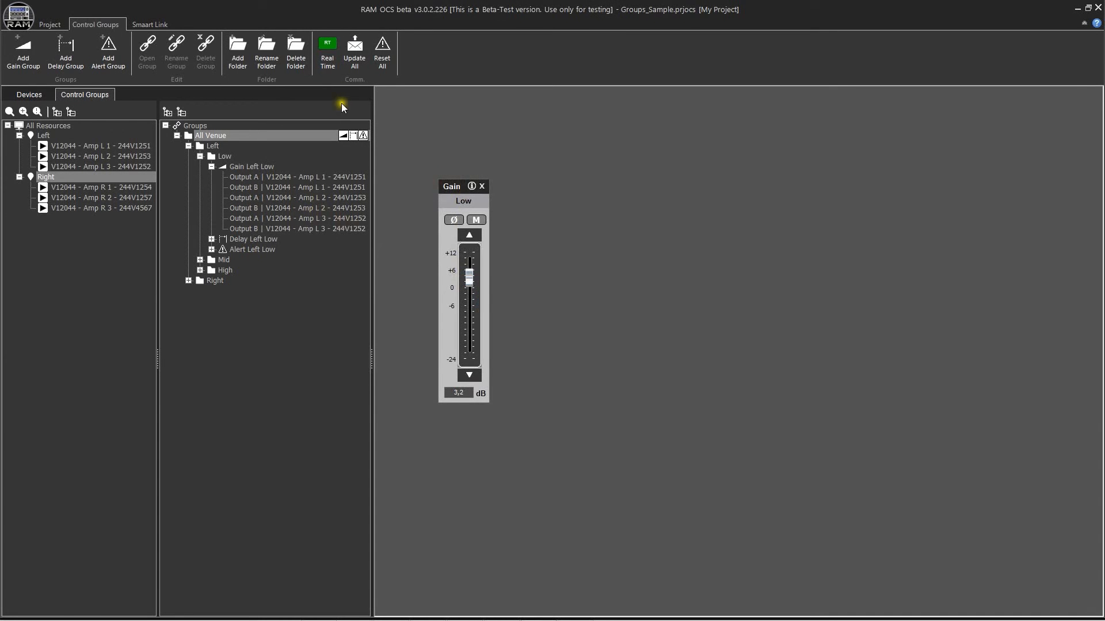
{"action": "left_click", "coordinate": [332, 56]}
- Open the Left folder and Gain Left Low faders side by side and raise them to 2.9 dB and 3.6 dB
{"action": "left_click", "coordinate": [343, 148]}
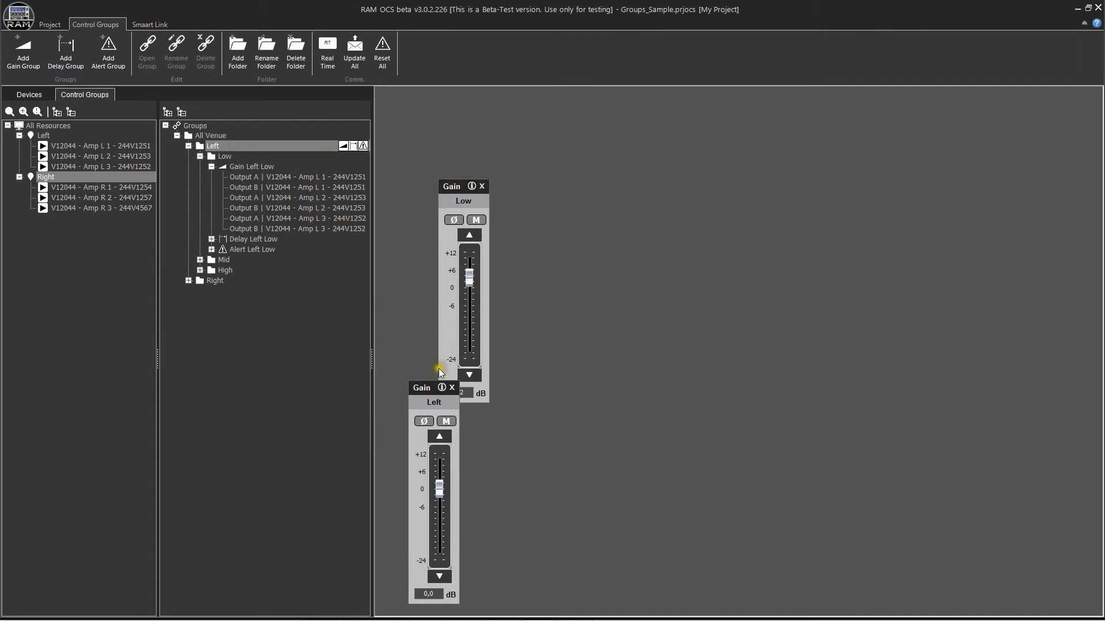
{"action": "left_click_drag", "start_coordinate": [433, 387], "coordinate": [530, 217]}
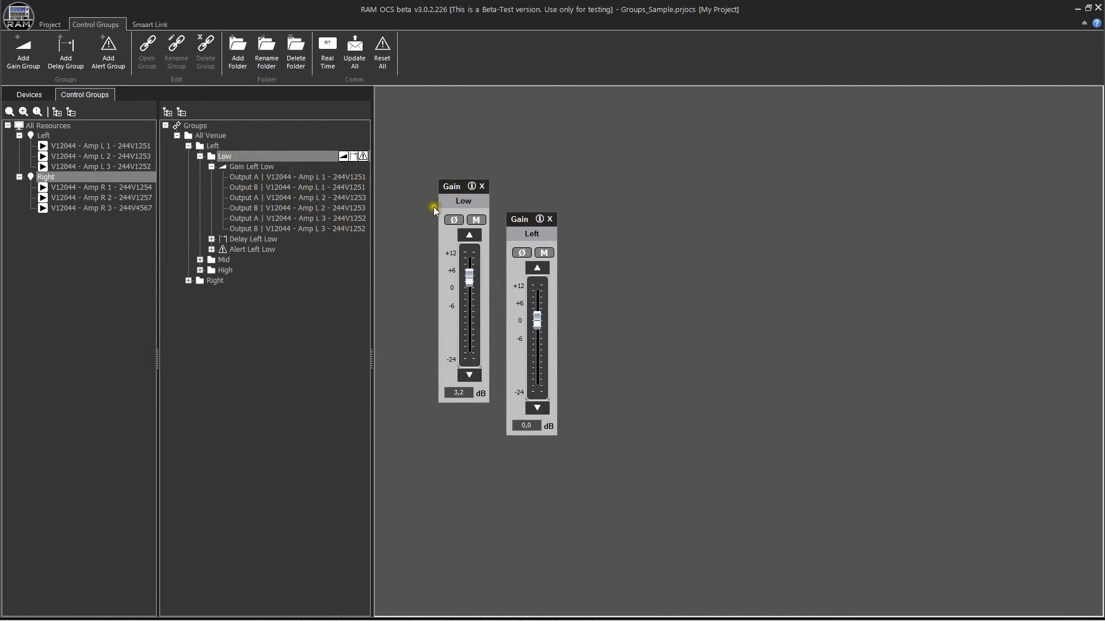
{"action": "left_click", "coordinate": [308, 167]}
{"action": "left_click", "coordinate": [364, 168]}
{"action": "left_click_drag", "start_coordinate": [371, 109], "coordinate": [578, 223]}
{"action": "left_click_drag", "start_coordinate": [598, 328], "coordinate": [538, 310]}
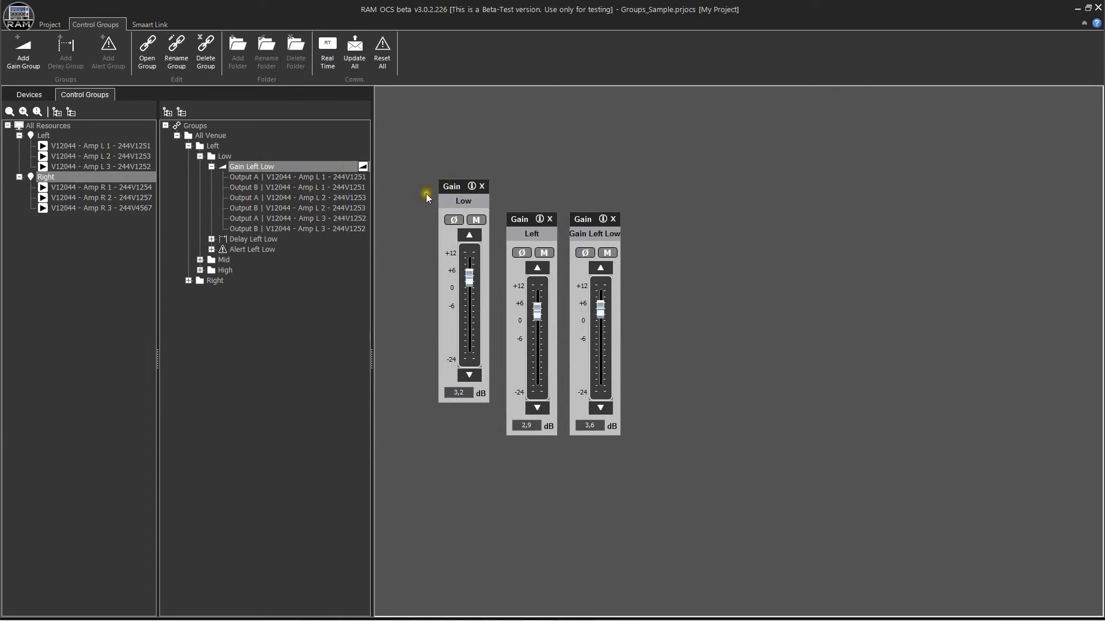
- Update all devices with the current group values and turn real-time communication back on
{"action": "left_click", "coordinate": [358, 48]}
{"action": "left_click", "coordinate": [337, 71]}
- Raise the Low folder's gain to 6.2 dB and the Left folder's gain to 4.4 dB
{"action": "left_click", "coordinate": [469, 268]}
{"action": "left_click_drag", "start_coordinate": [540, 311], "coordinate": [541, 308]}
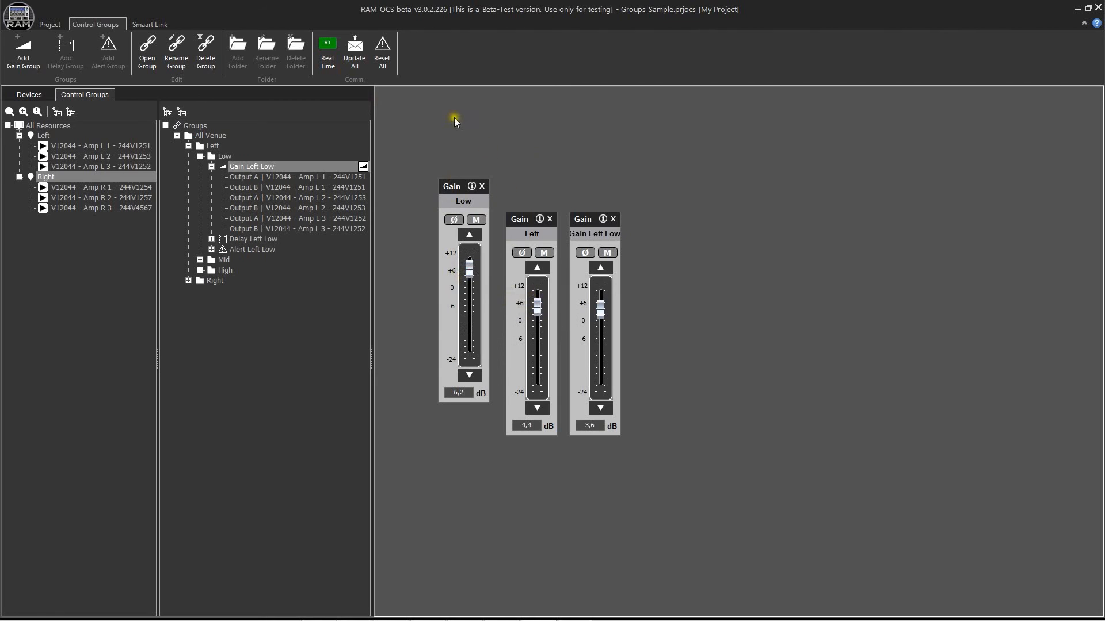
- Open the Low folder's delay control, place it below the Left gain fader and set the delay to 19.79 ms
{"action": "left_click", "coordinate": [313, 157]}
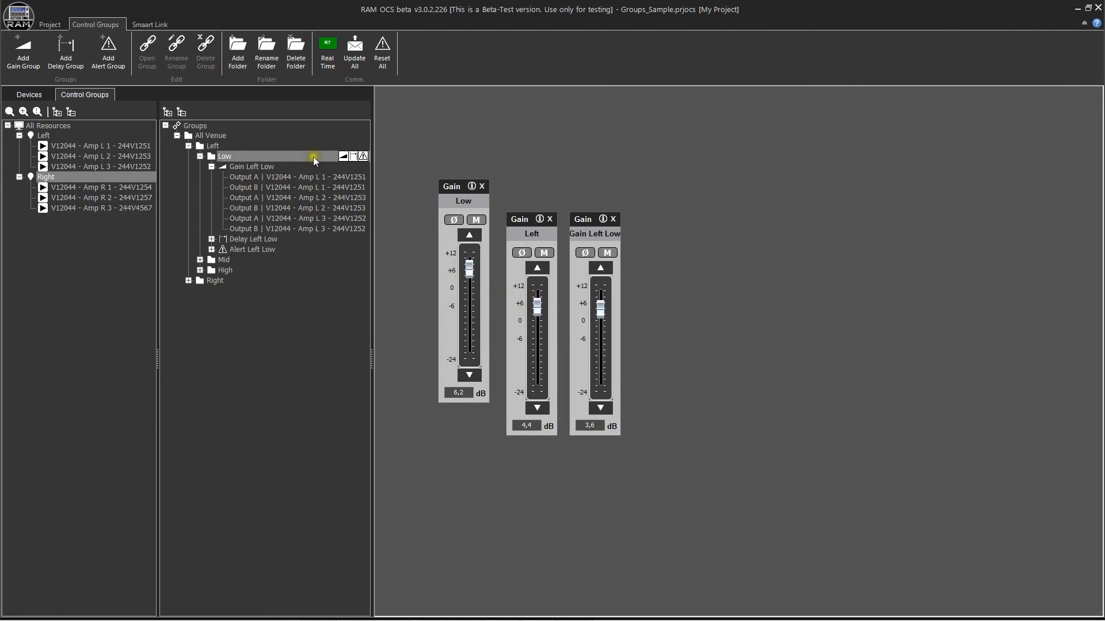
{"action": "left_click", "coordinate": [352, 156]}
{"action": "left_click_drag", "start_coordinate": [561, 396], "coordinate": [539, 461]}
{"action": "left_click_drag", "start_coordinate": [525, 508], "coordinate": [528, 504]}
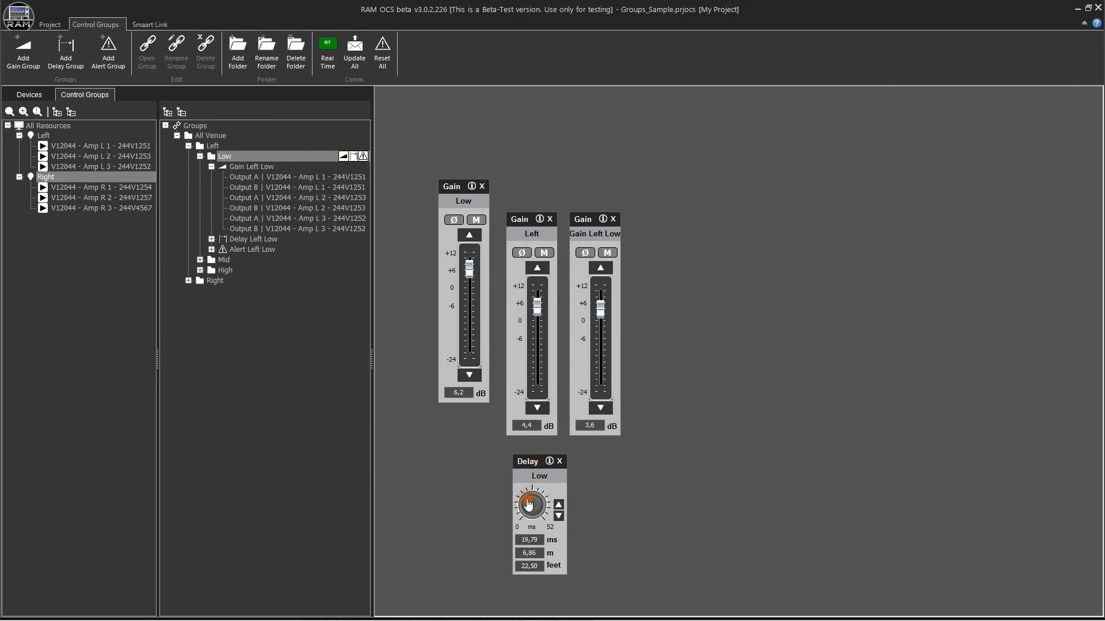
- Reset the virtual values of all control groups and confirm the reset
{"action": "left_click", "coordinate": [386, 48]}
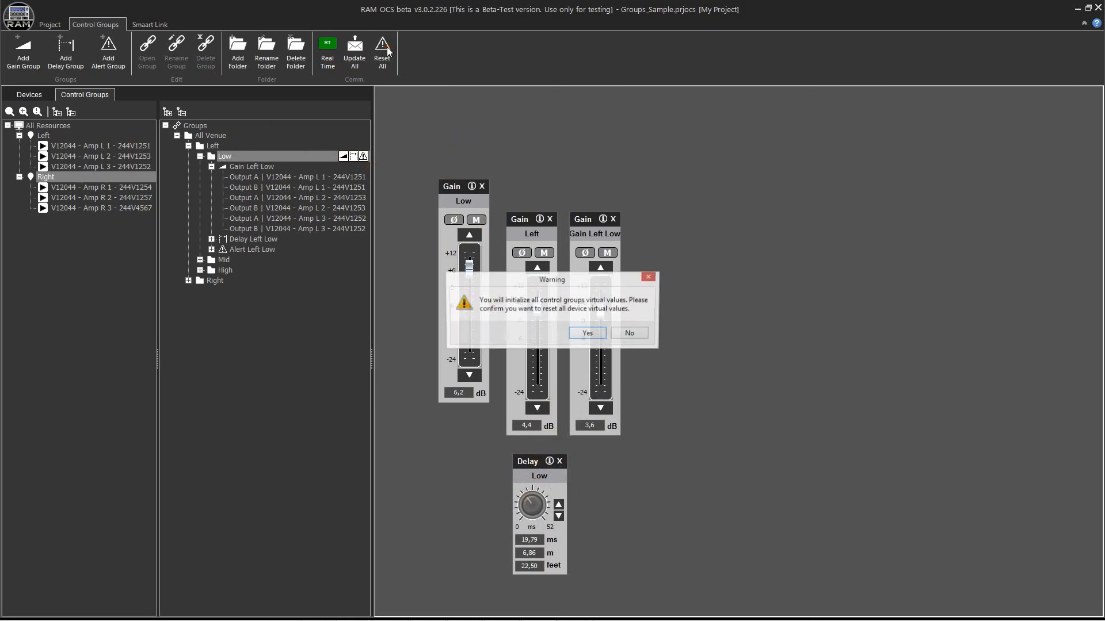
{"action": "left_click", "coordinate": [598, 338]}
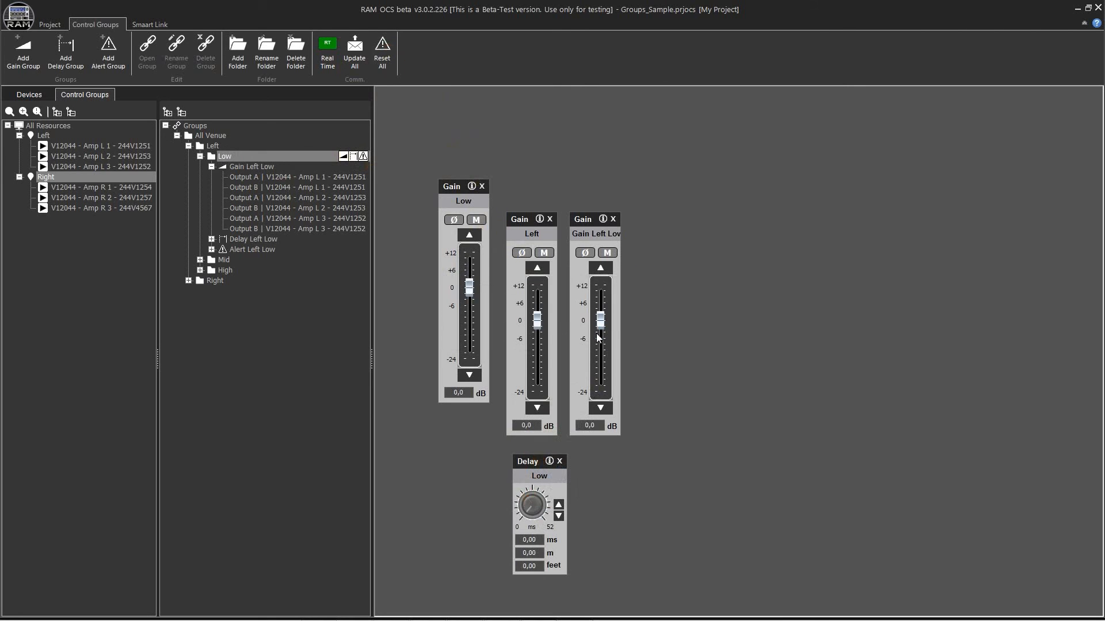